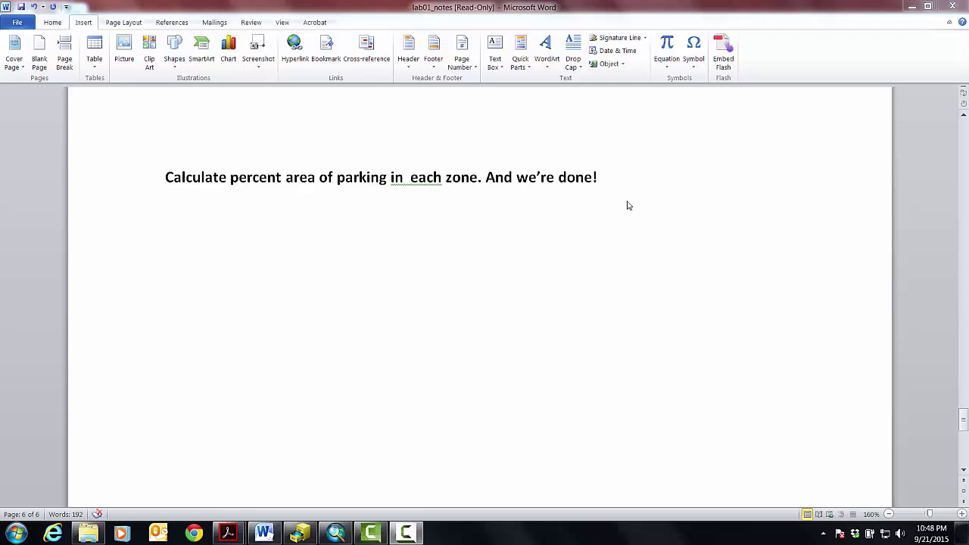
Minimize Word and search ArcMap tools for 'area zone'
{"action": "left_click", "coordinate": [914, 5]}
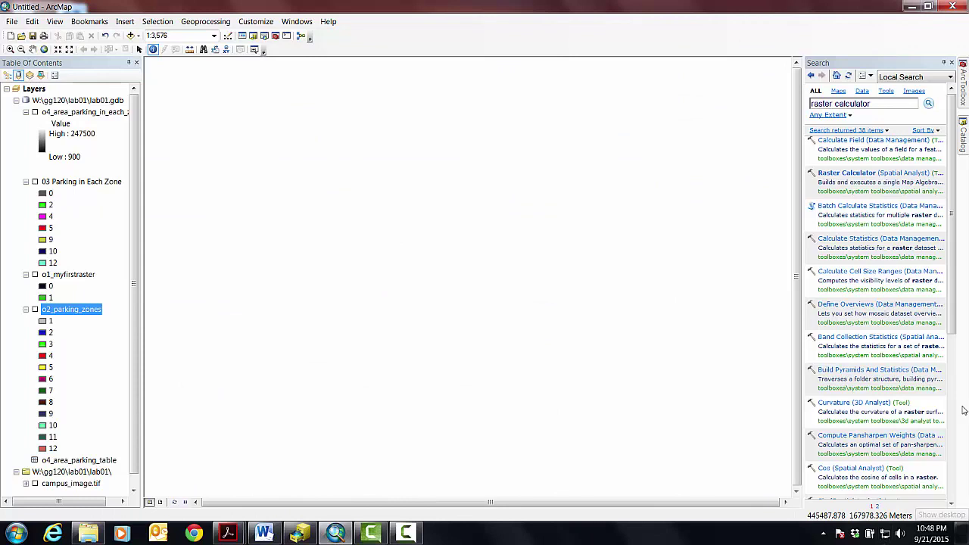
{"action": "left_click", "coordinate": [833, 103]}
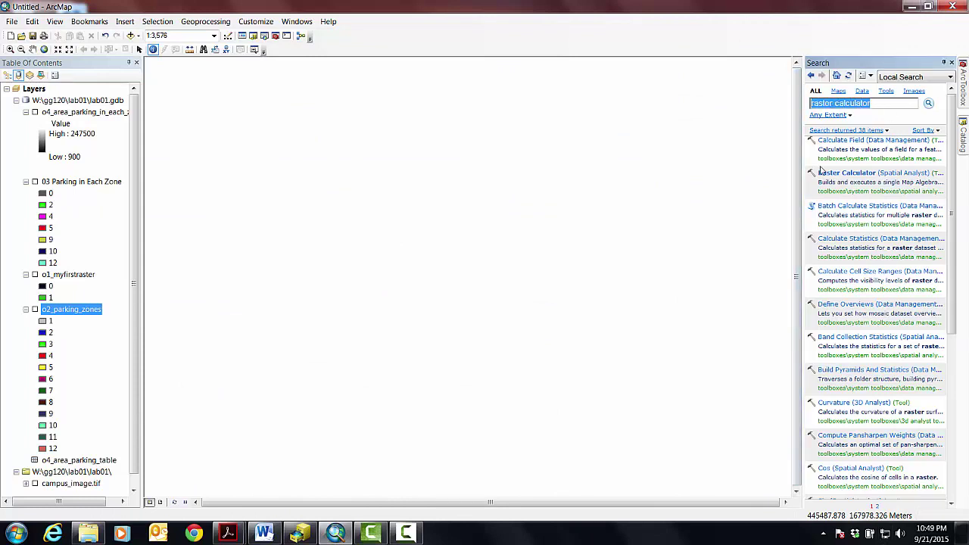
{"action": "type", "text": "area zone"}
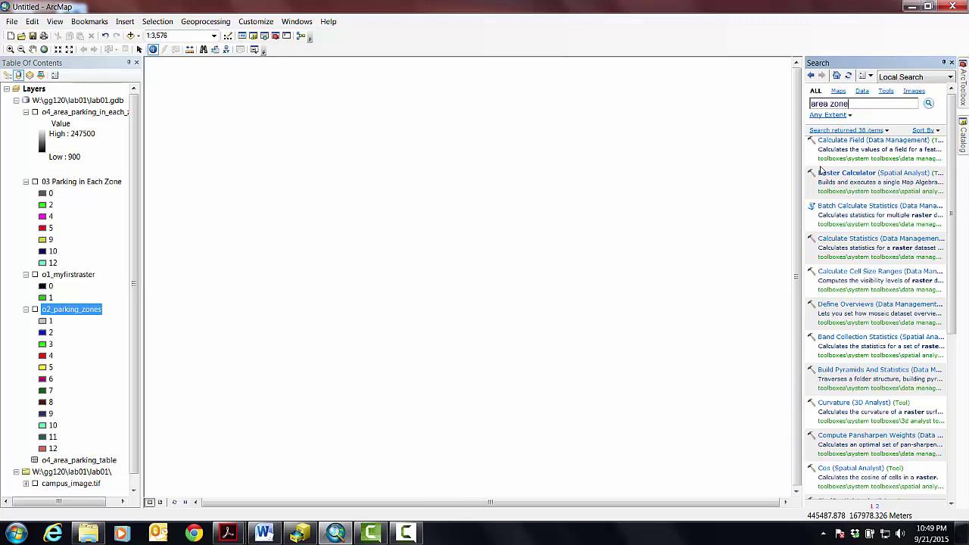
{"action": "key", "text": "Return"}
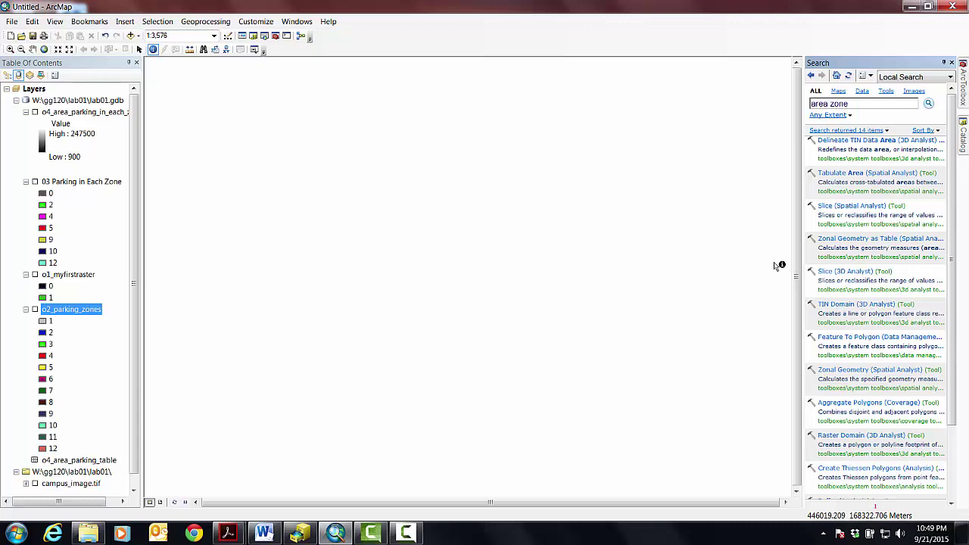
Run Zonal Geometry as Table on o2_parking_zones, writing output table o5_area_parking_zones
{"action": "left_click", "coordinate": [842, 238]}
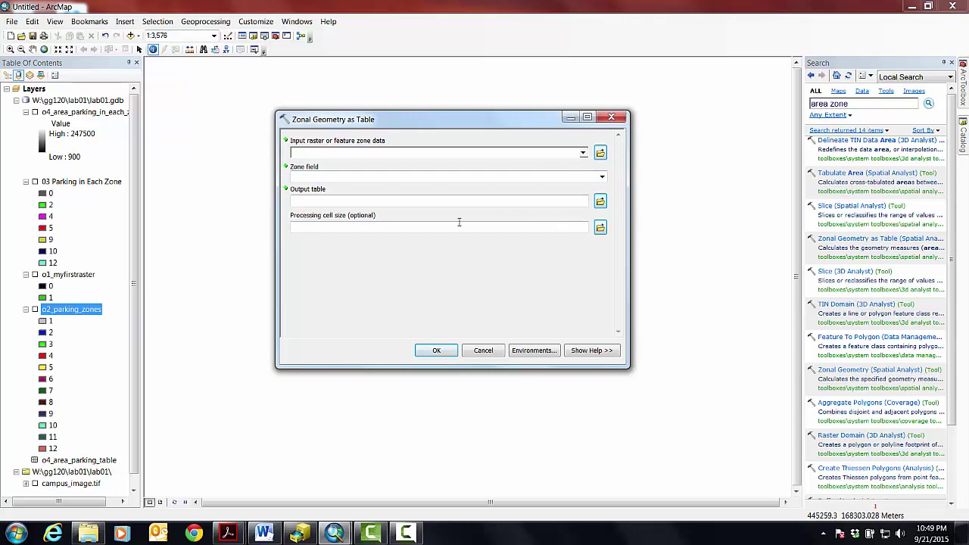
{"action": "left_click", "coordinate": [582, 152]}
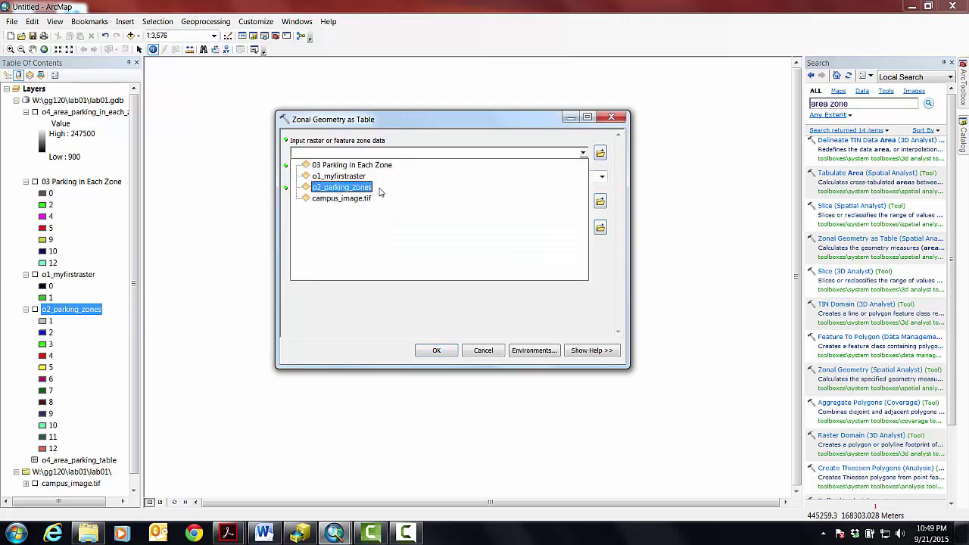
{"action": "left_click", "coordinate": [341, 187]}
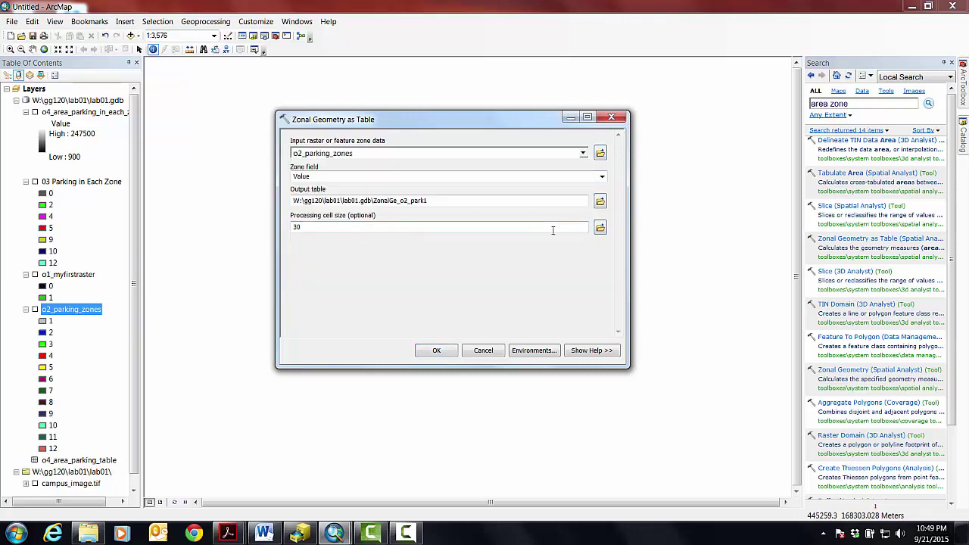
{"action": "left_click", "coordinate": [599, 202]}
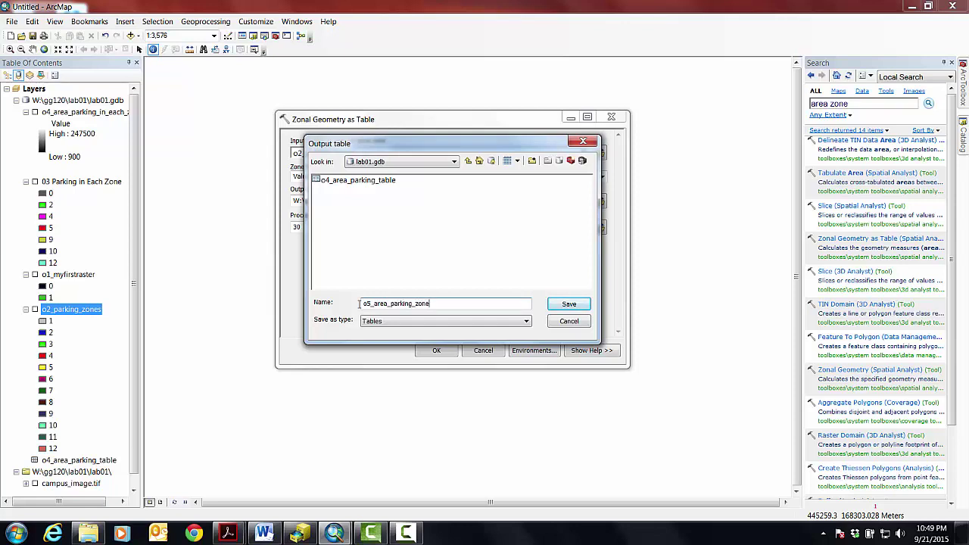
{"action": "left_click", "coordinate": [562, 306]}
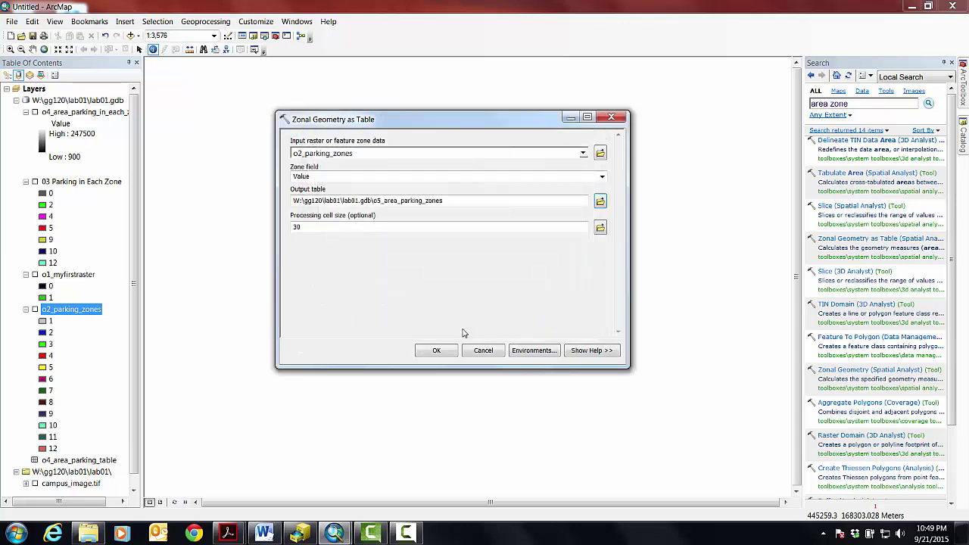
{"action": "left_click", "coordinate": [442, 353]}
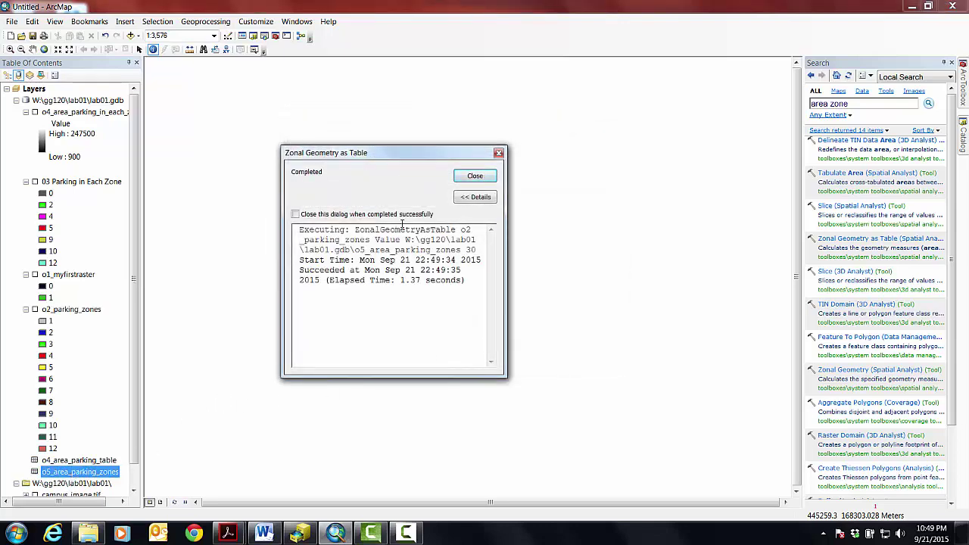
Dismiss the tool report and browse o5_area_parking_zones, showing AREA 22500 per zone
{"action": "left_click", "coordinate": [471, 180]}
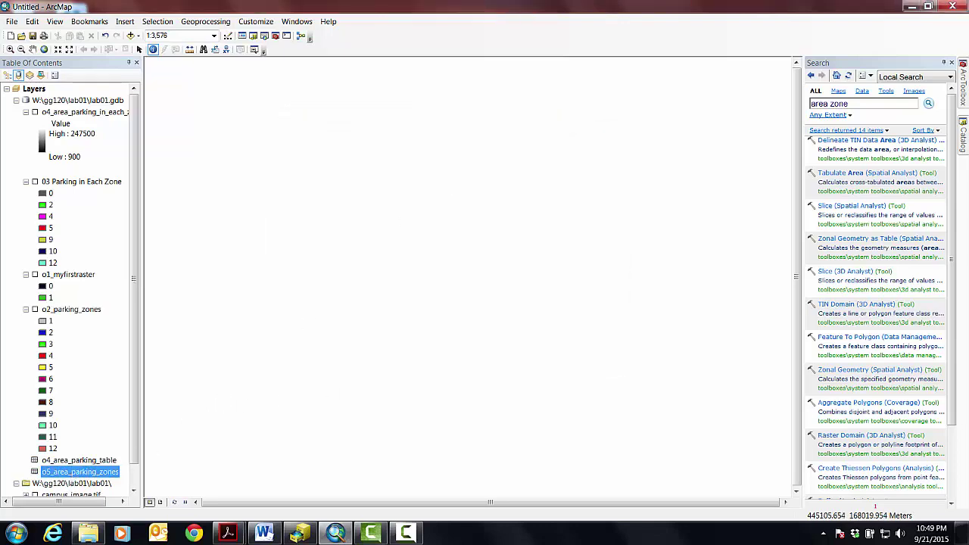
{"action": "right_click", "coordinate": [76, 472]}
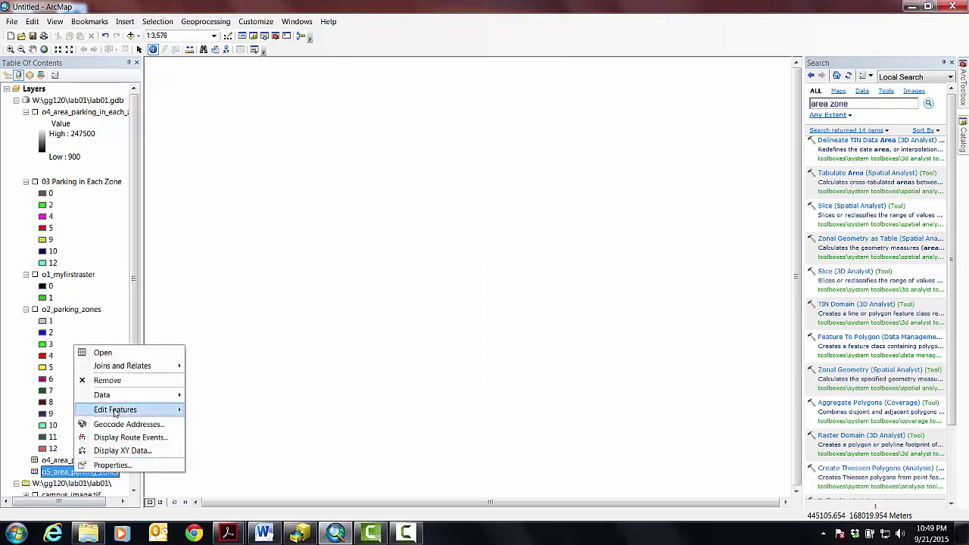
{"action": "left_click", "coordinate": [99, 352]}
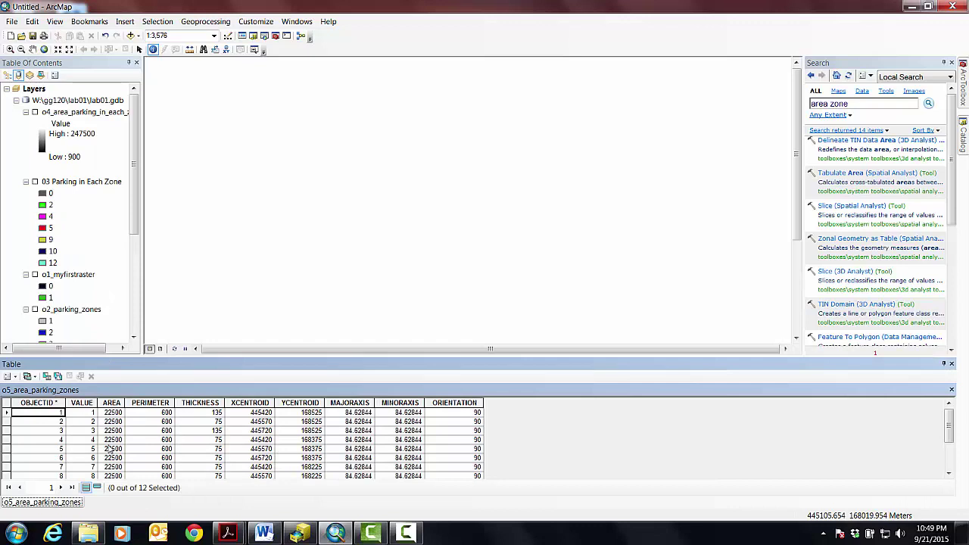
{"action": "scroll", "coordinate": [110, 448], "scroll_direction": "down", "scroll_amount": 2}
{"action": "scroll", "coordinate": [110, 448], "scroll_direction": "up", "scroll_amount": 2}
Close the table, show 03 Parking in Each Zone, and search tools for 'raster calculator'
{"action": "left_click", "coordinate": [952, 365]}
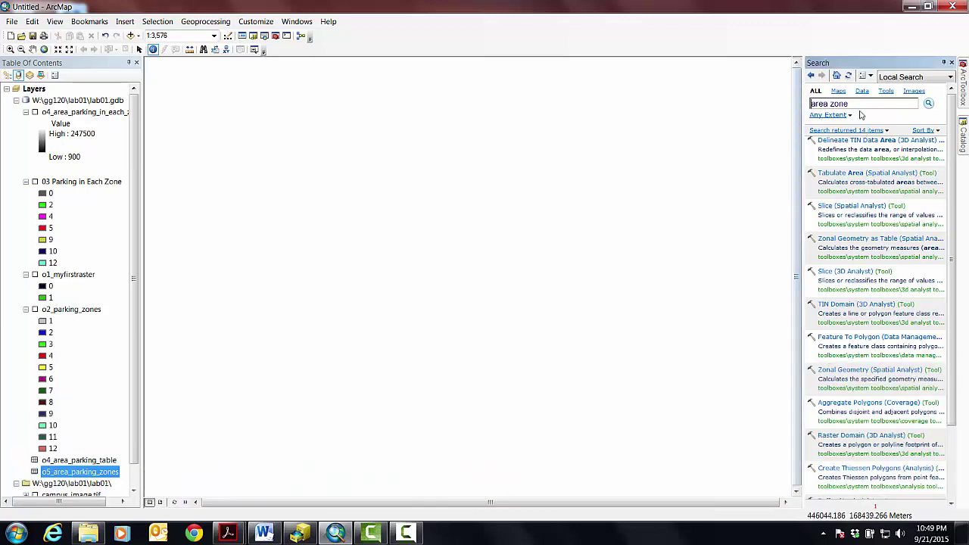
{"action": "key", "text": "ctrl+a"}
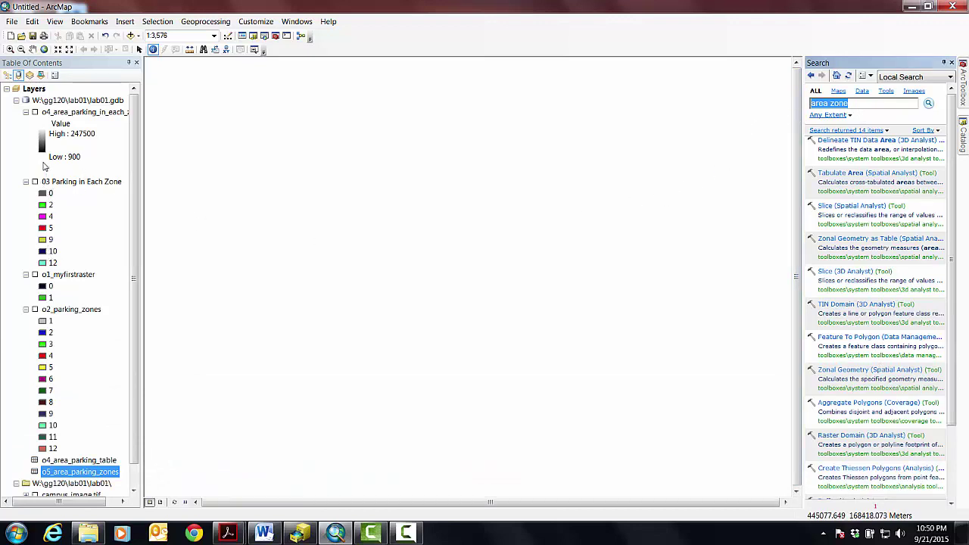
{"action": "left_click", "coordinate": [35, 182]}
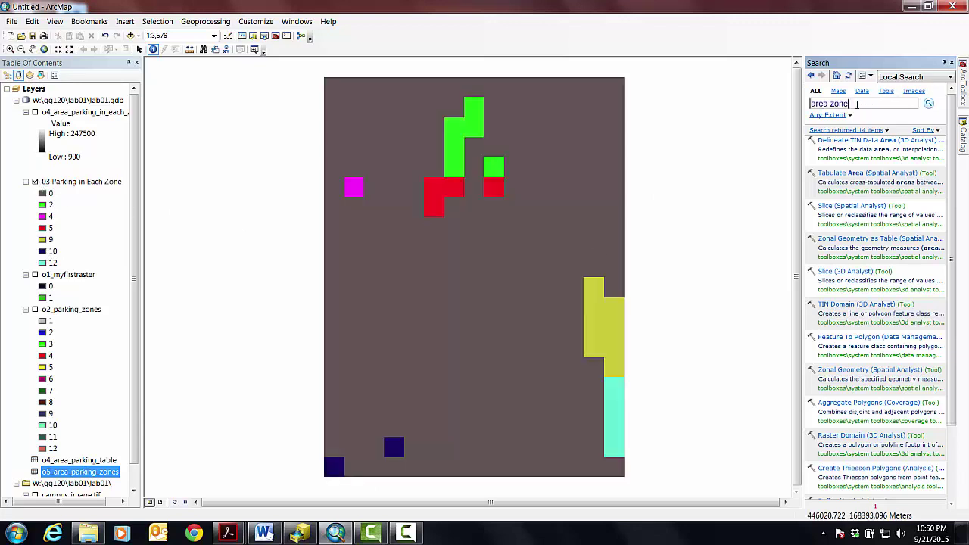
{"action": "type", "text": "raster calculator"}
{"action": "key", "text": "Return"}
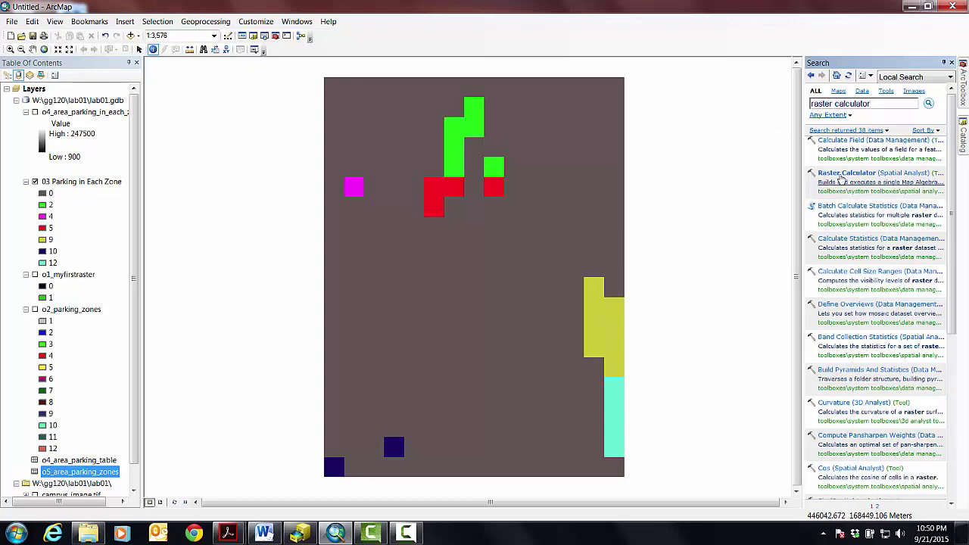
Divide o4_area_parking_in_each_zone by 22500 into o6_percent_area_for_parking_in_each_zone
{"action": "left_click", "coordinate": [844, 173]}
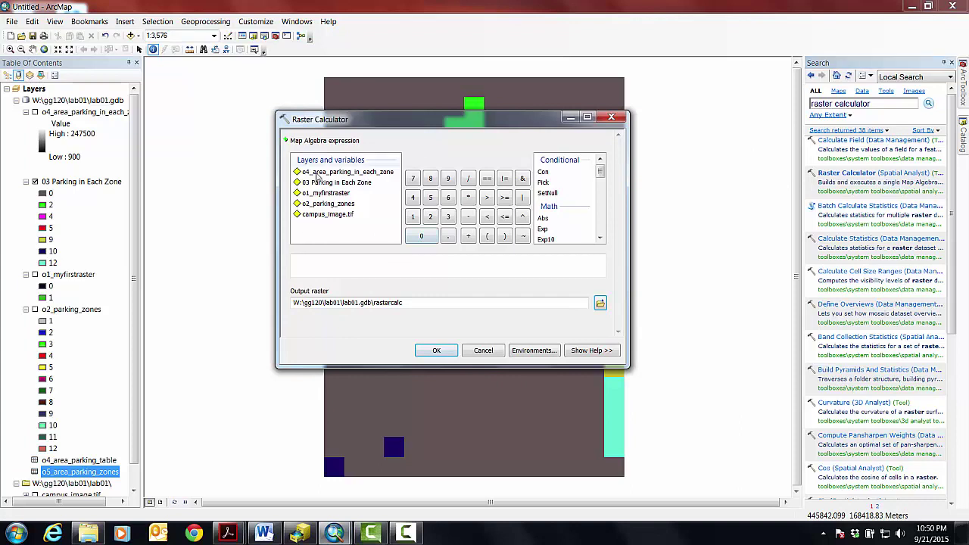
{"action": "double_click", "coordinate": [318, 173]}
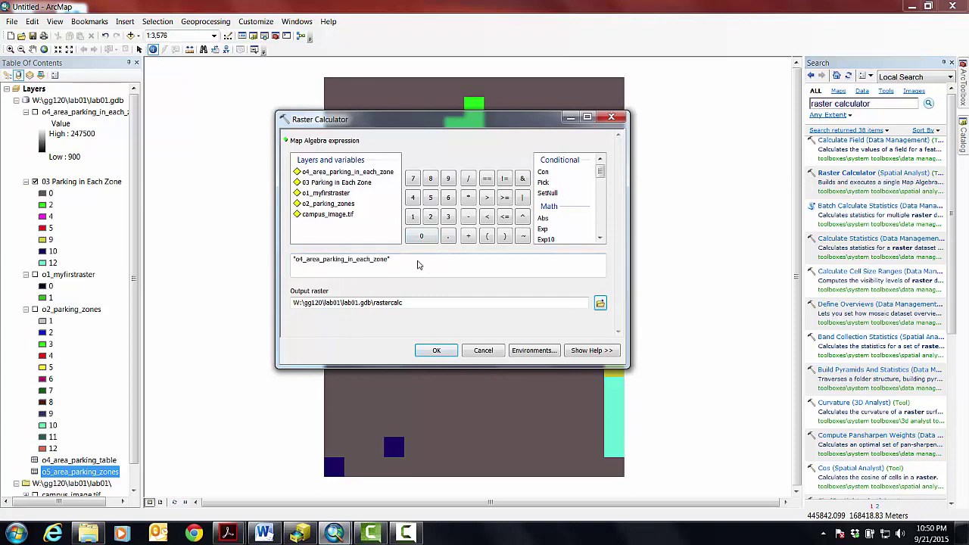
{"action": "left_click", "coordinate": [468, 182]}
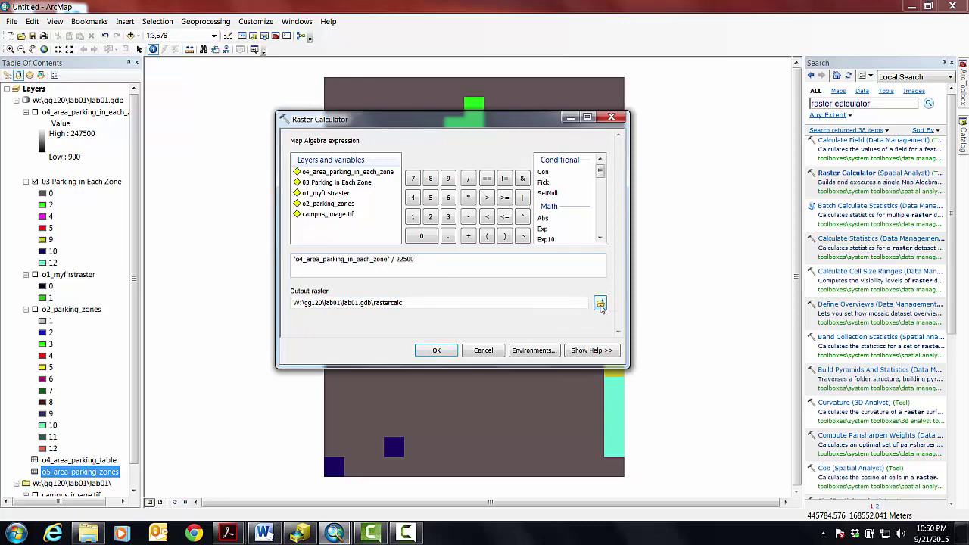
{"action": "left_click", "coordinate": [601, 304]}
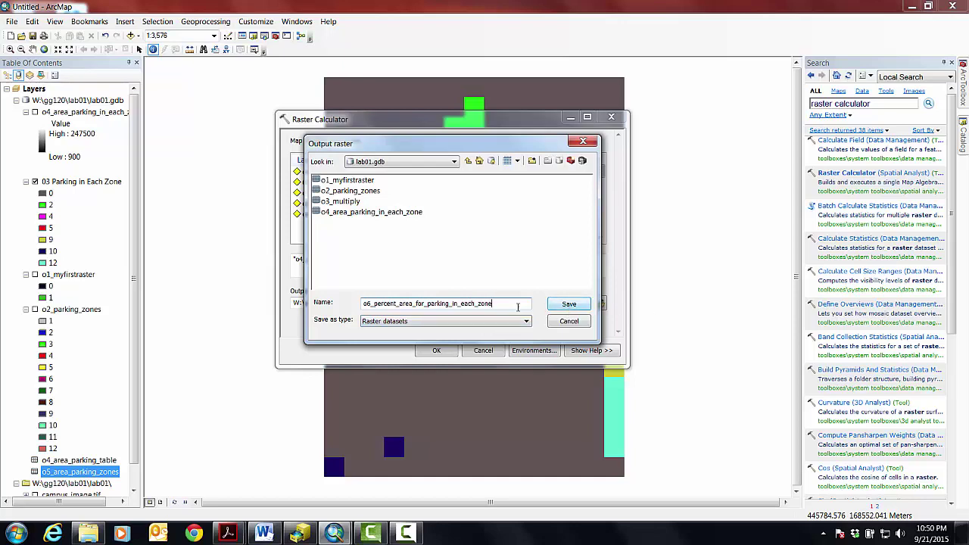
{"action": "left_click", "coordinate": [567, 304]}
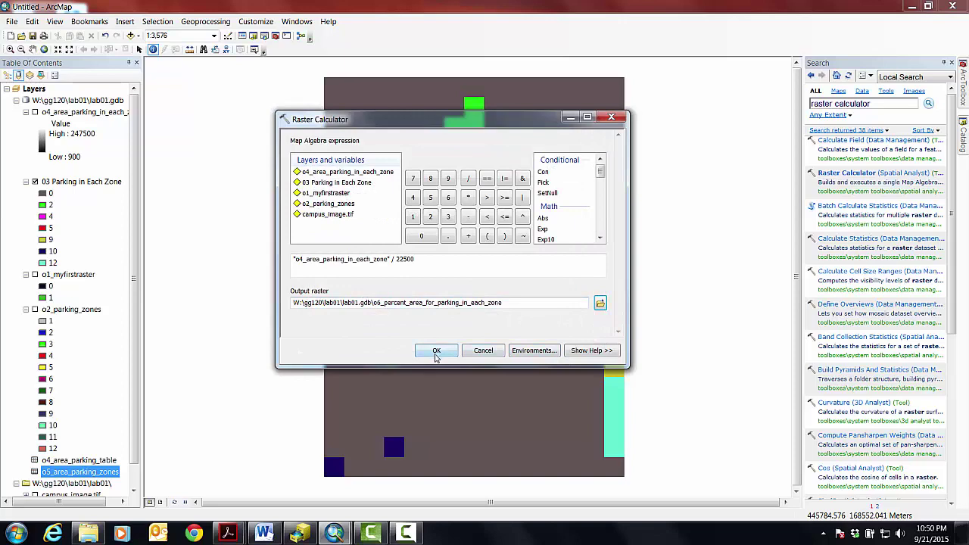
{"action": "left_click", "coordinate": [436, 352]}
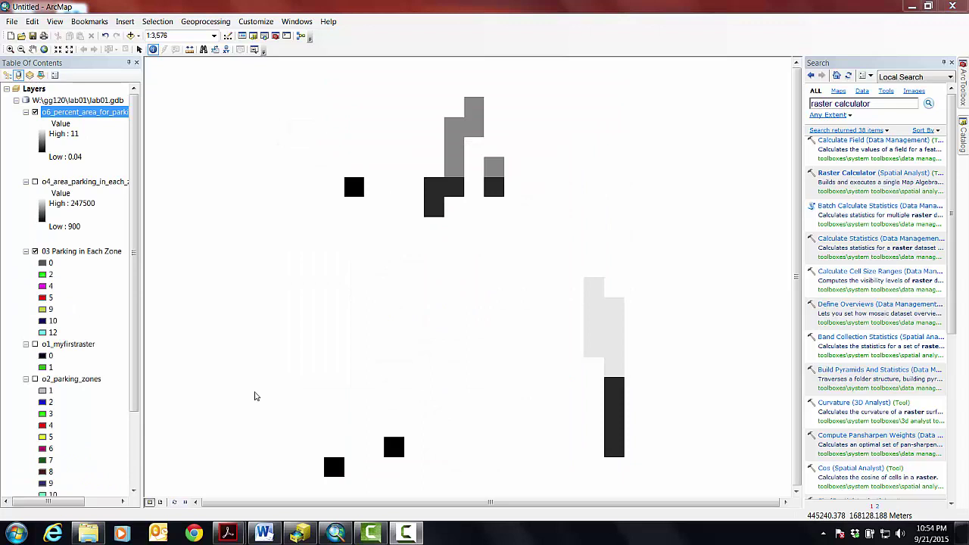
Turn on o2_parking_zones, hide percent-area and 03 Parking layers, and collapse their legends
{"action": "left_click", "coordinate": [36, 383]}
{"action": "left_click", "coordinate": [34, 380]}
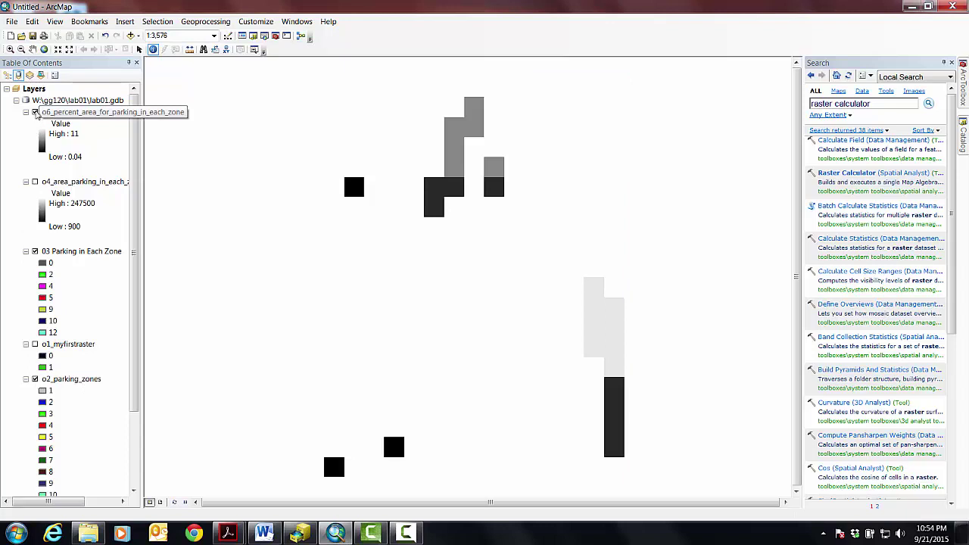
{"action": "left_click", "coordinate": [35, 112]}
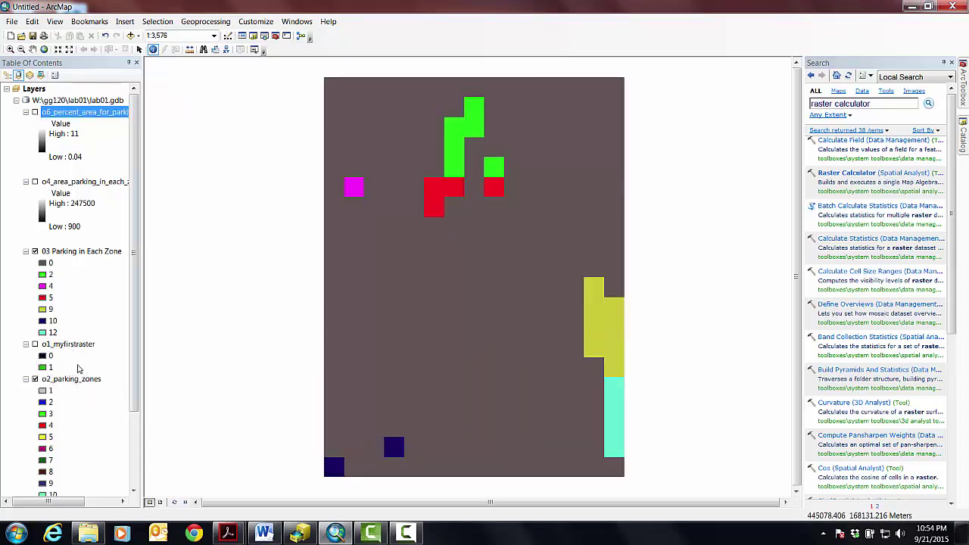
{"action": "left_click", "coordinate": [35, 251]}
{"action": "left_click", "coordinate": [26, 251]}
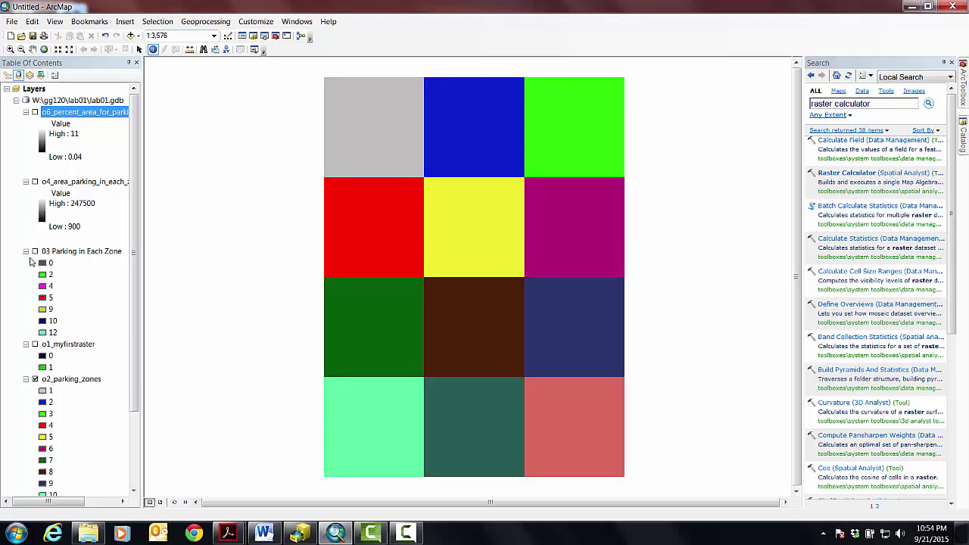
{"action": "left_click", "coordinate": [25, 263]}
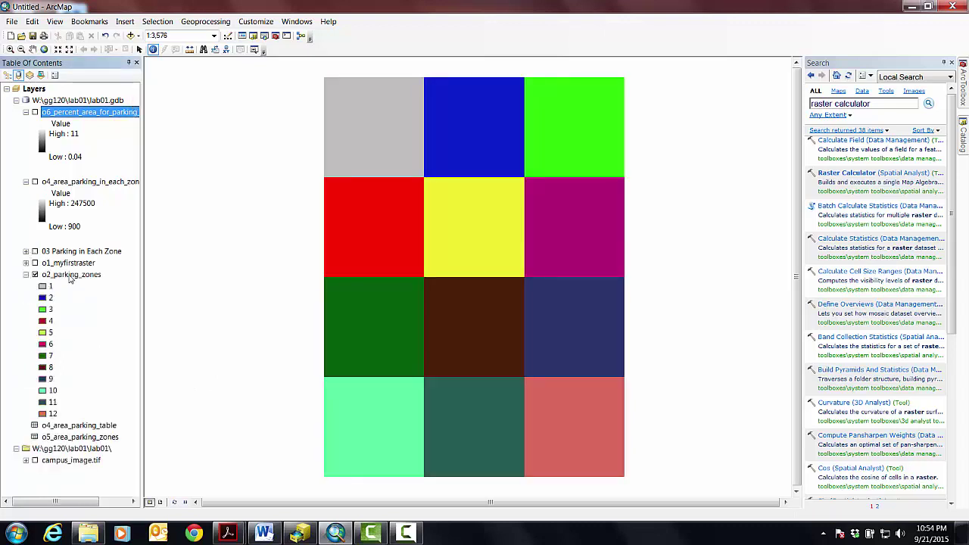
{"action": "left_click", "coordinate": [71, 274]}
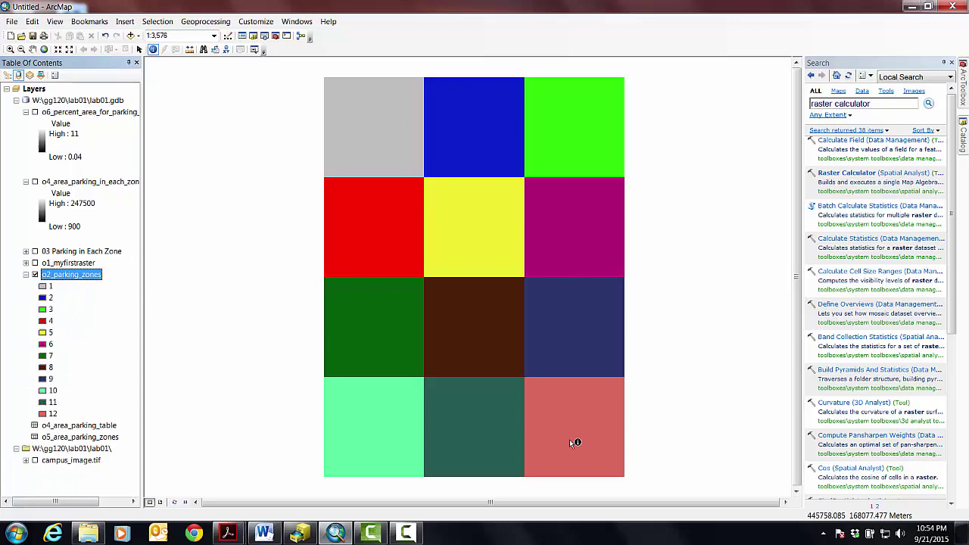
Preview a stretched display for o2_parking_zones, then close properties without changes
{"action": "double_click", "coordinate": [85, 277]}
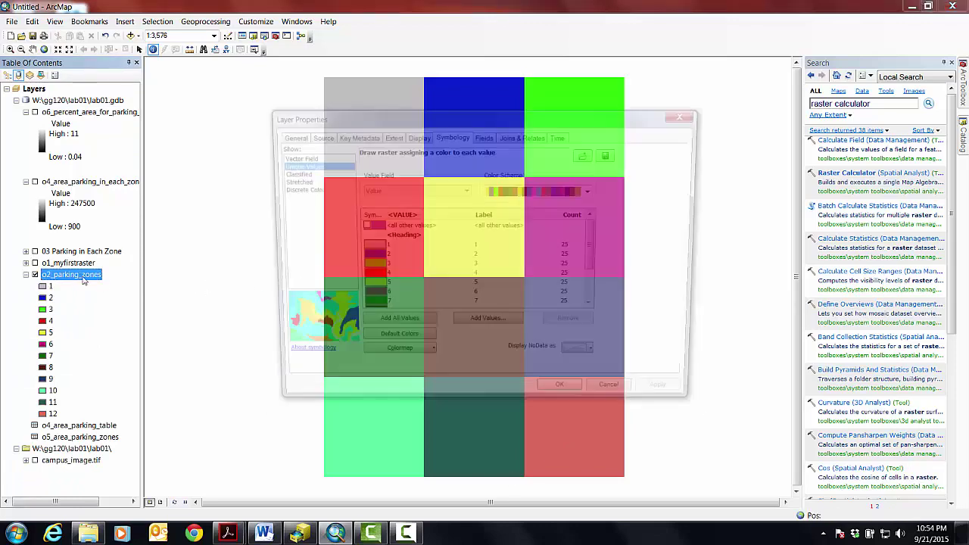
{"action": "left_click", "coordinate": [295, 181]}
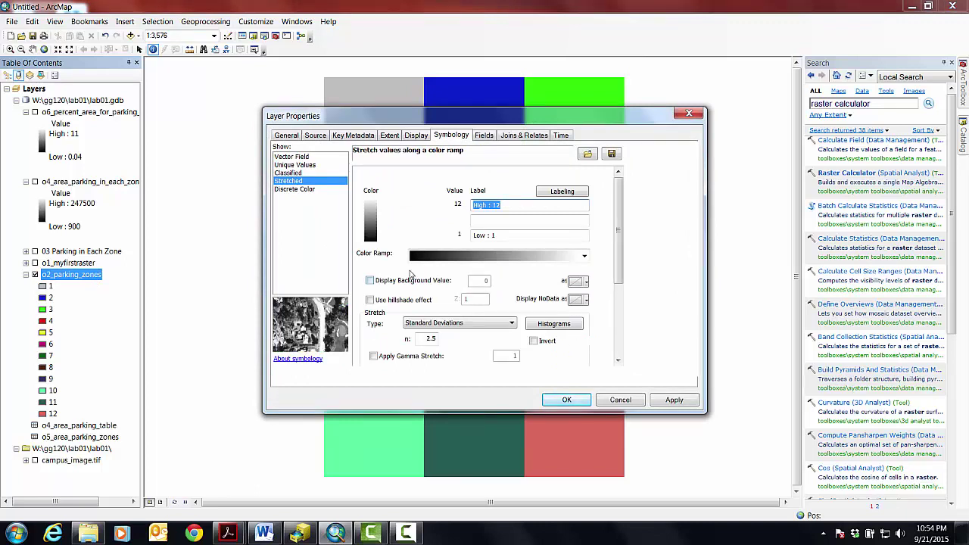
{"action": "left_click", "coordinate": [583, 255]}
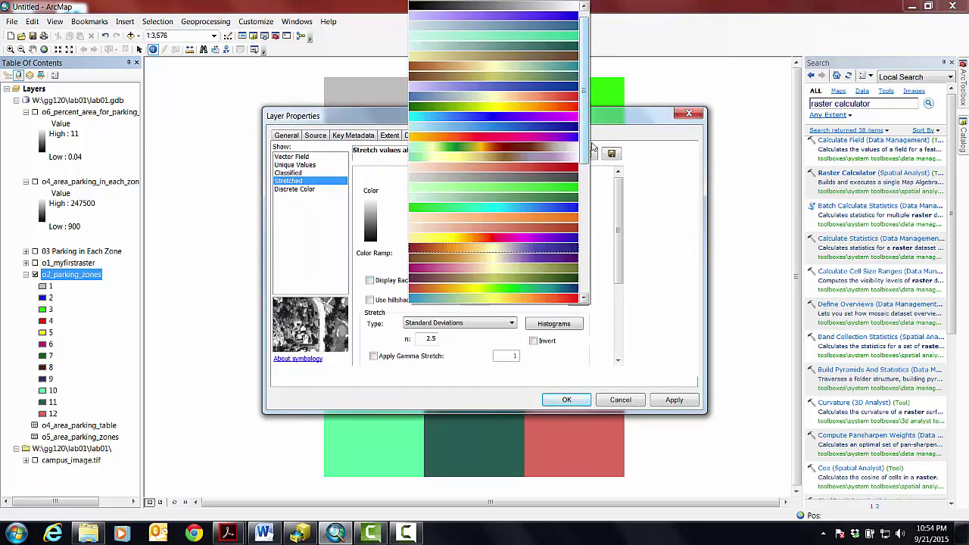
{"action": "key", "text": "Down"}
{"action": "key", "text": "Down"}
{"action": "key", "text": "Down"}
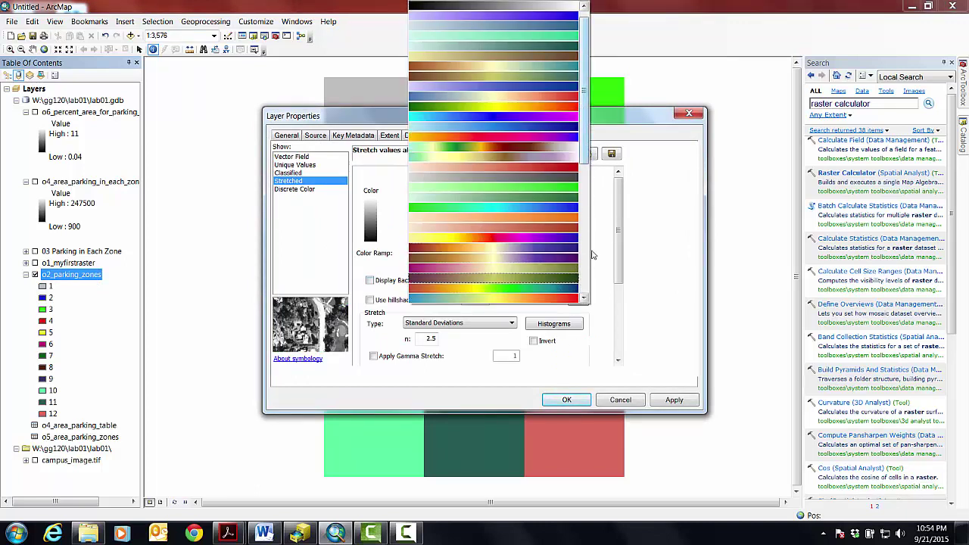
{"action": "key", "text": "Escape"}
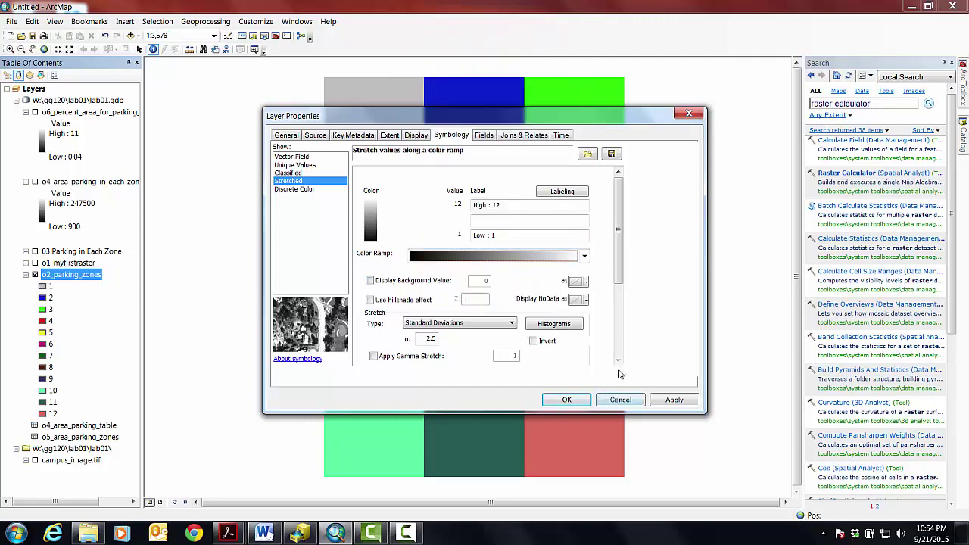
{"action": "left_click", "coordinate": [689, 113]}
Symbolize o2_parking_zones as an inverted black-to-white stretch and confirm it
{"action": "double_click", "coordinate": [84, 278]}
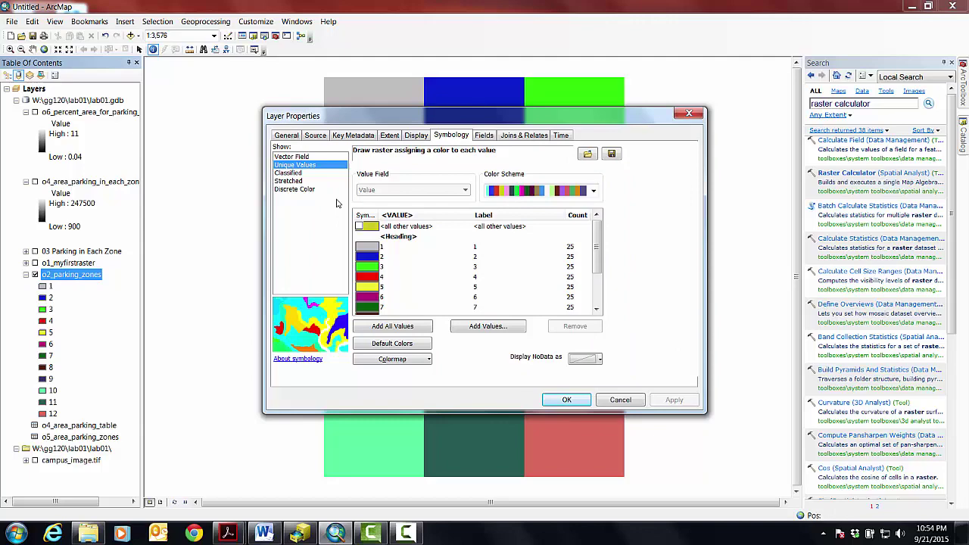
{"action": "left_click", "coordinate": [289, 181]}
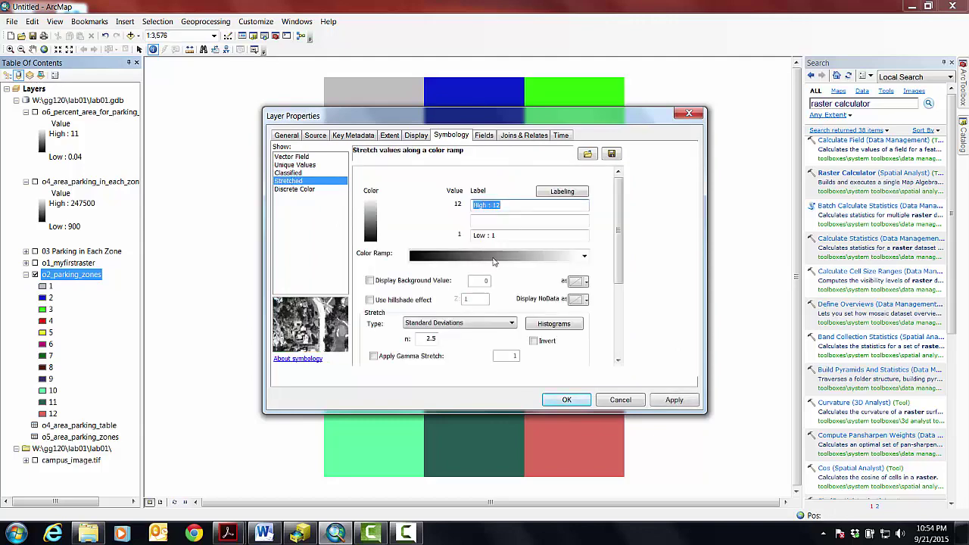
{"action": "left_click", "coordinate": [588, 256]}
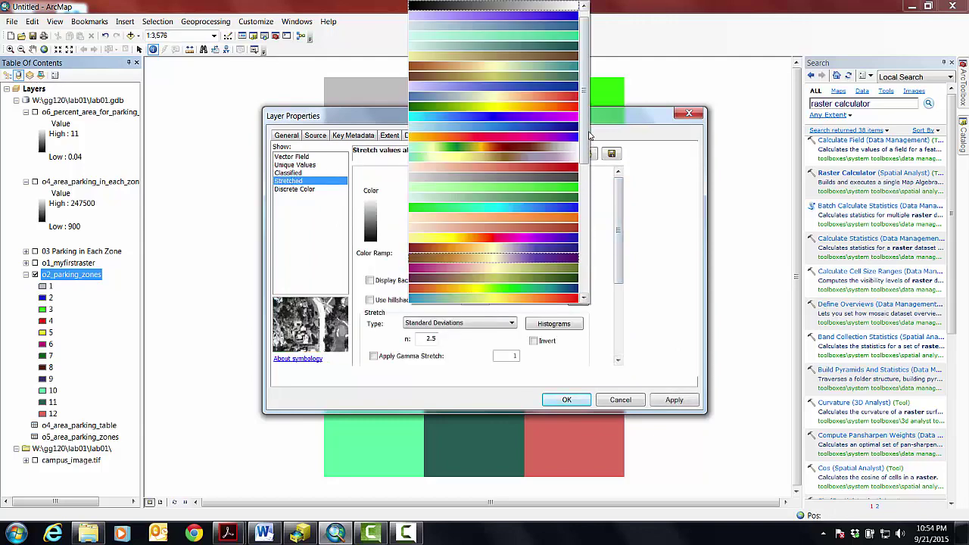
{"action": "left_click_drag", "start_coordinate": [592, 137], "coordinate": [526, 5]}
{"action": "left_click", "coordinate": [526, 6]}
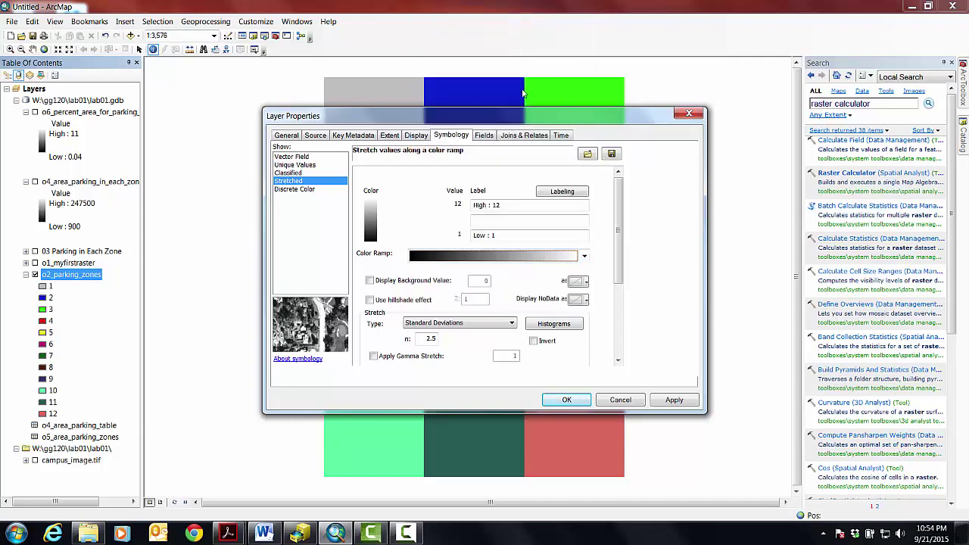
{"action": "left_click", "coordinate": [679, 404]}
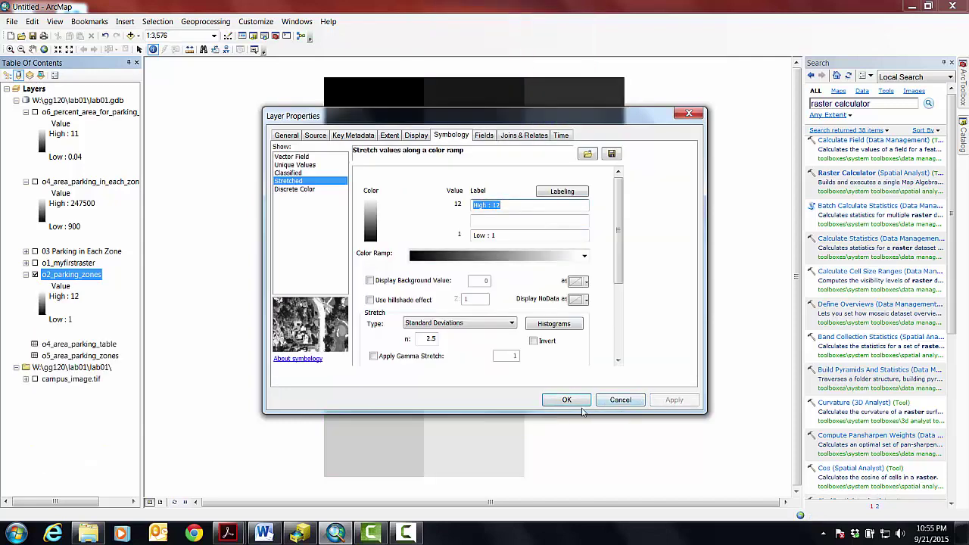
{"action": "left_click", "coordinate": [533, 341]}
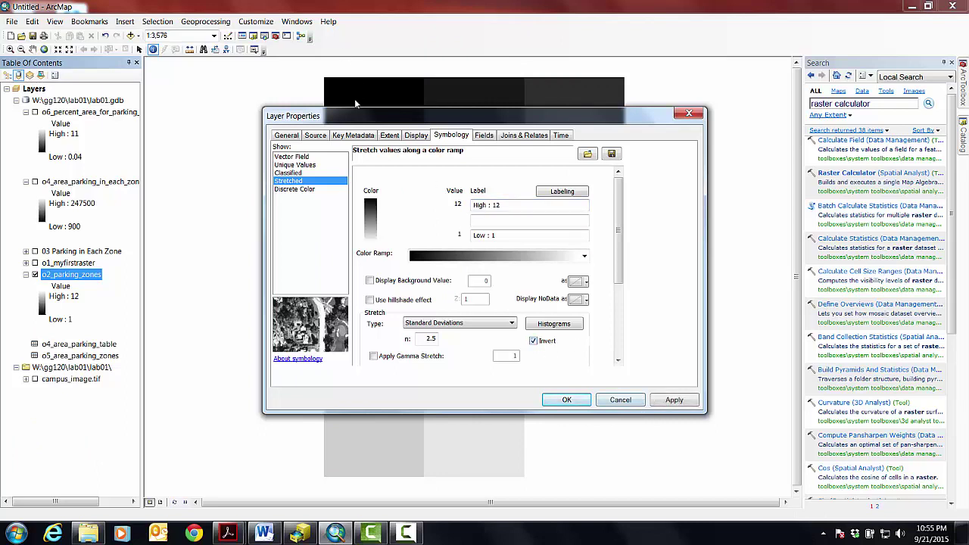
{"action": "left_click", "coordinate": [674, 400]}
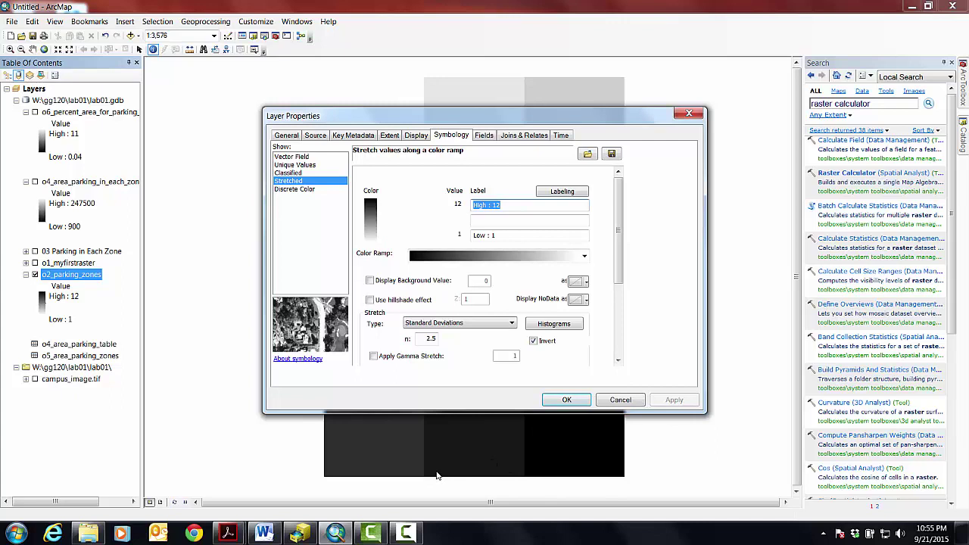
{"action": "left_click", "coordinate": [567, 400]}
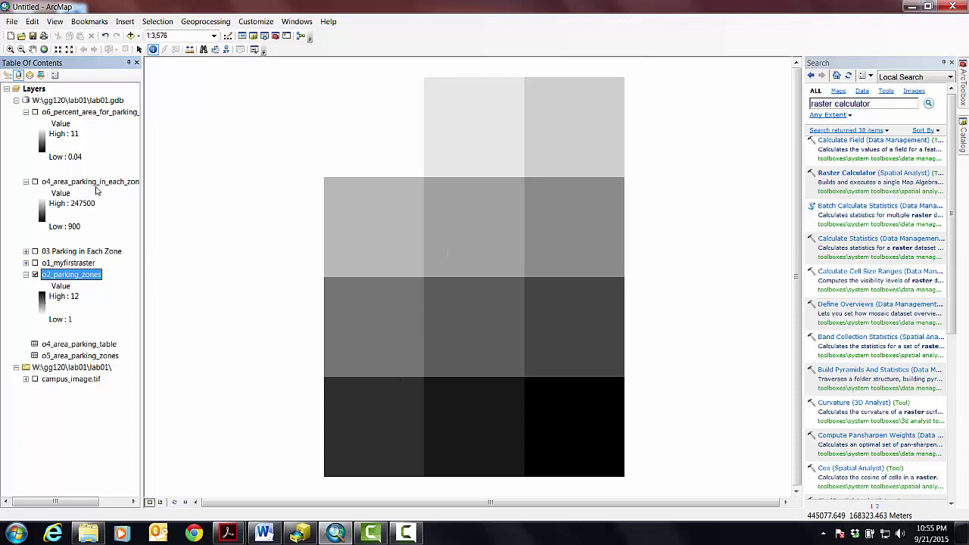
Show 03 Parking in Each Zone and set its value 0 symbol to No Color
{"action": "left_click", "coordinate": [35, 112]}
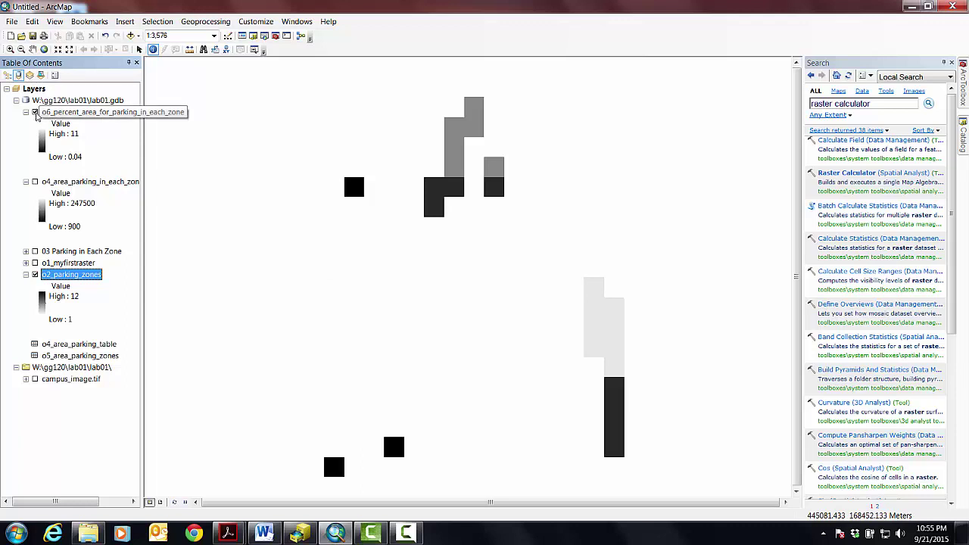
{"action": "left_click", "coordinate": [35, 112]}
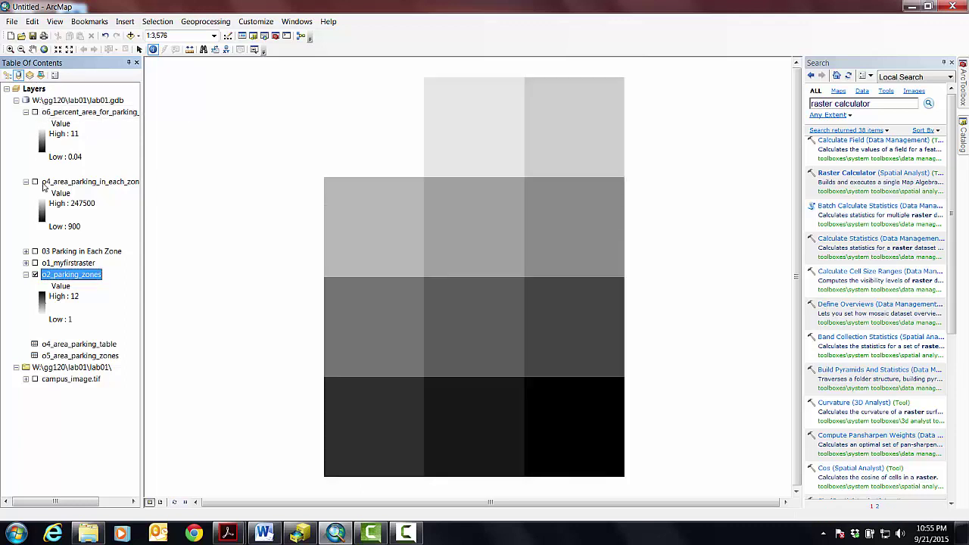
{"action": "left_click", "coordinate": [34, 251]}
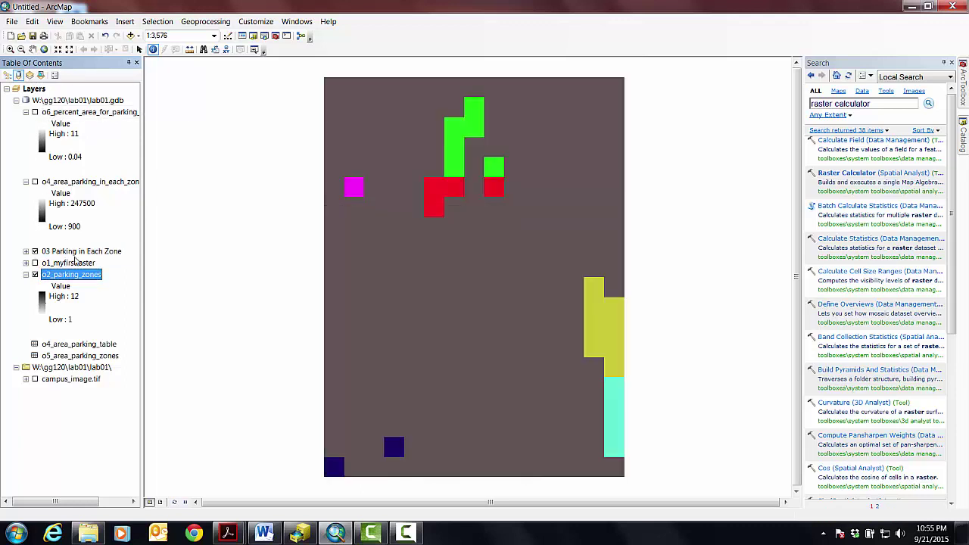
{"action": "double_click", "coordinate": [75, 251]}
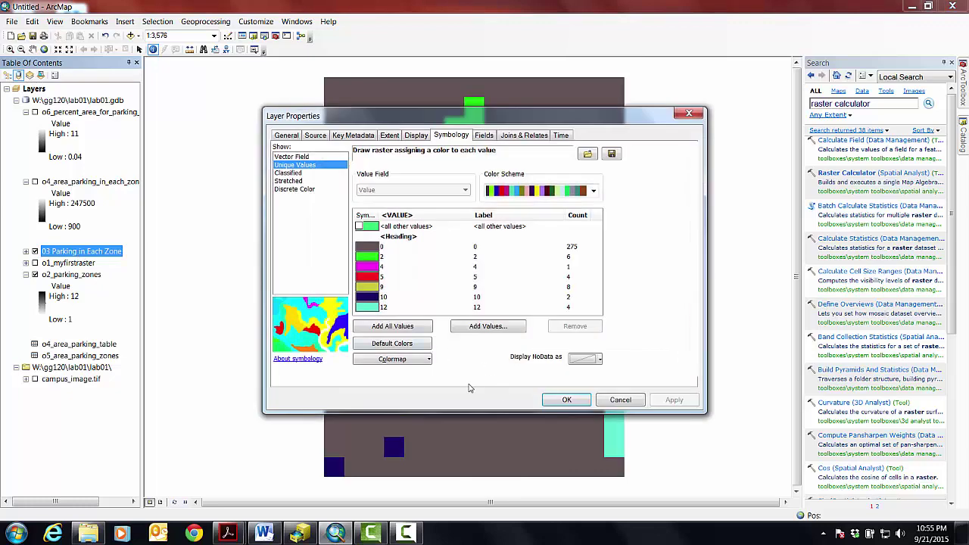
{"action": "left_click", "coordinate": [371, 248]}
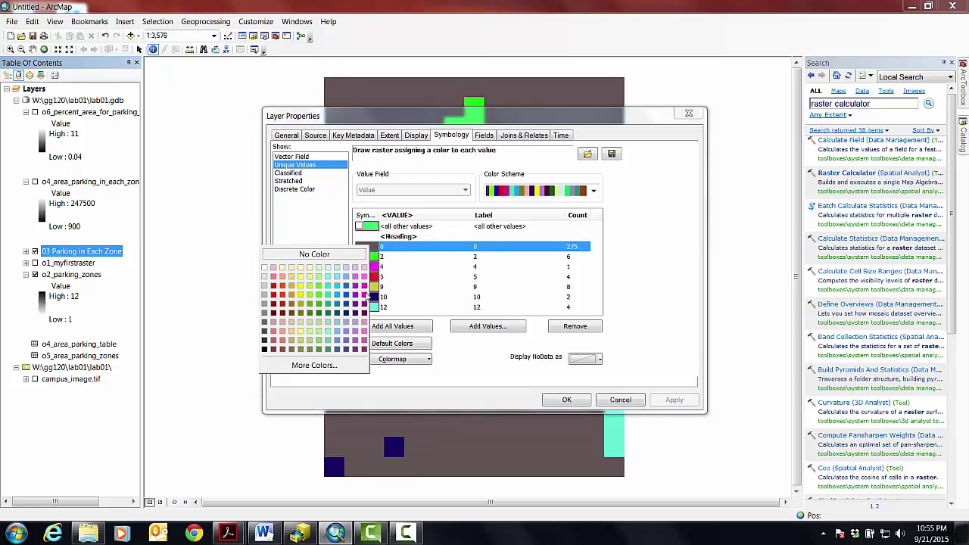
{"action": "left_click", "coordinate": [331, 255]}
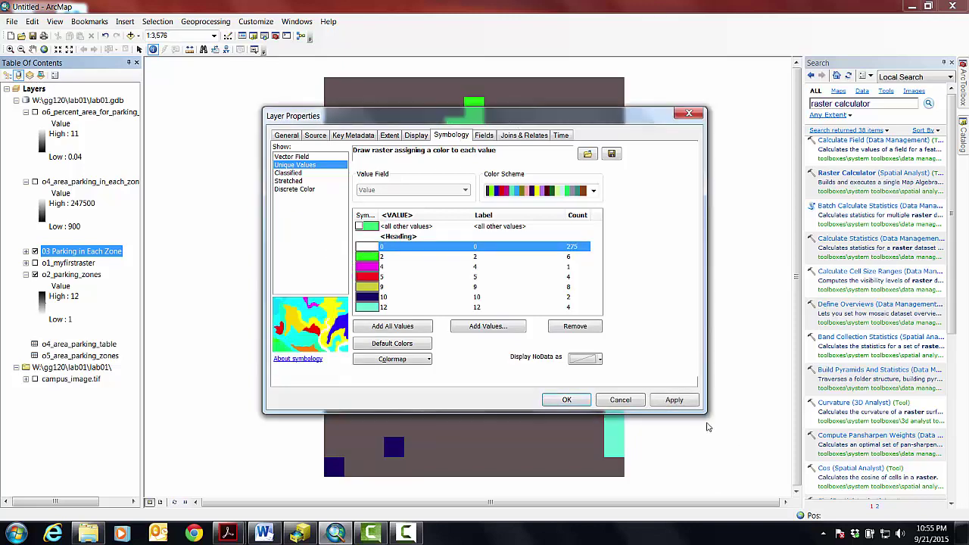
{"action": "left_click", "coordinate": [571, 399]}
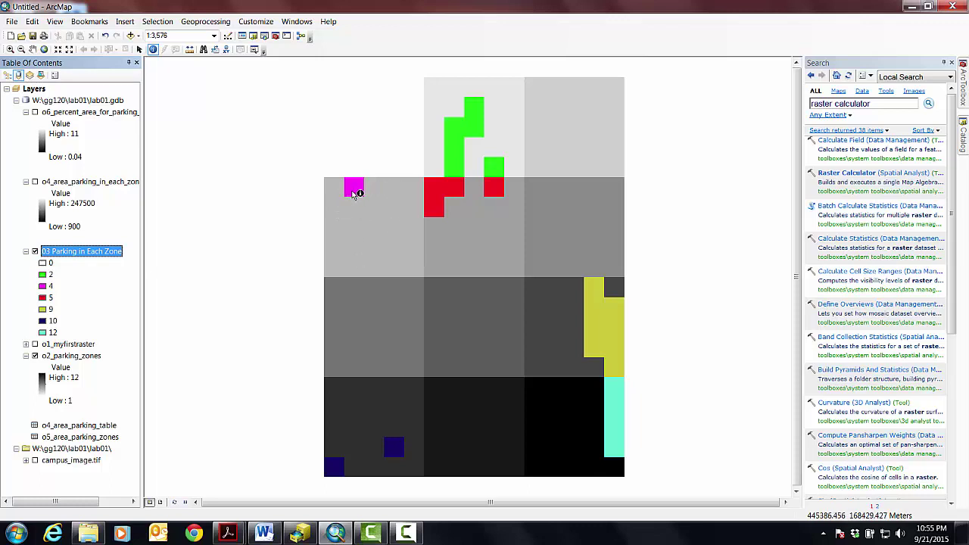
Show the percent-area layer and identify cells, reading 0.08 for zone 10 and 0.32 for zone 9
{"action": "left_click", "coordinate": [35, 112]}
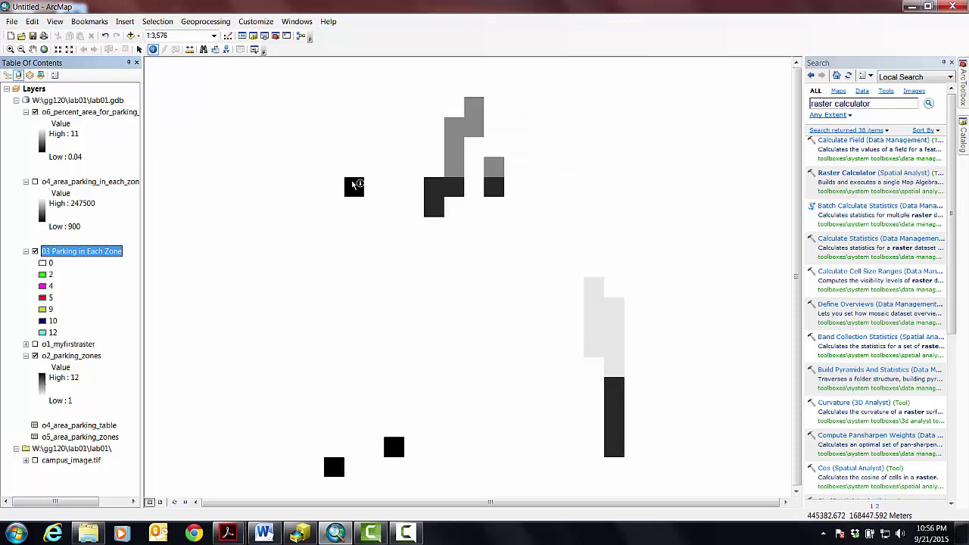
{"action": "left_click", "coordinate": [353, 184]}
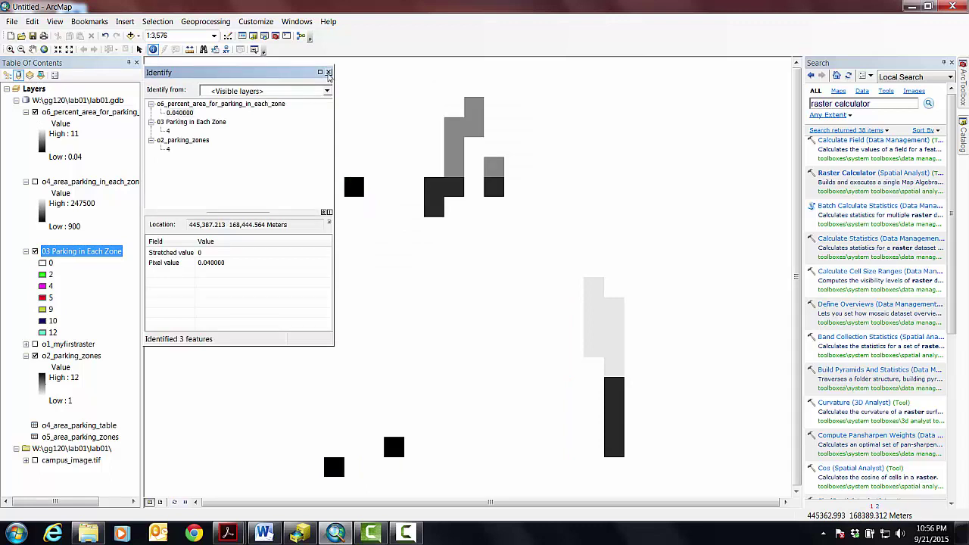
{"action": "left_click", "coordinate": [340, 470]}
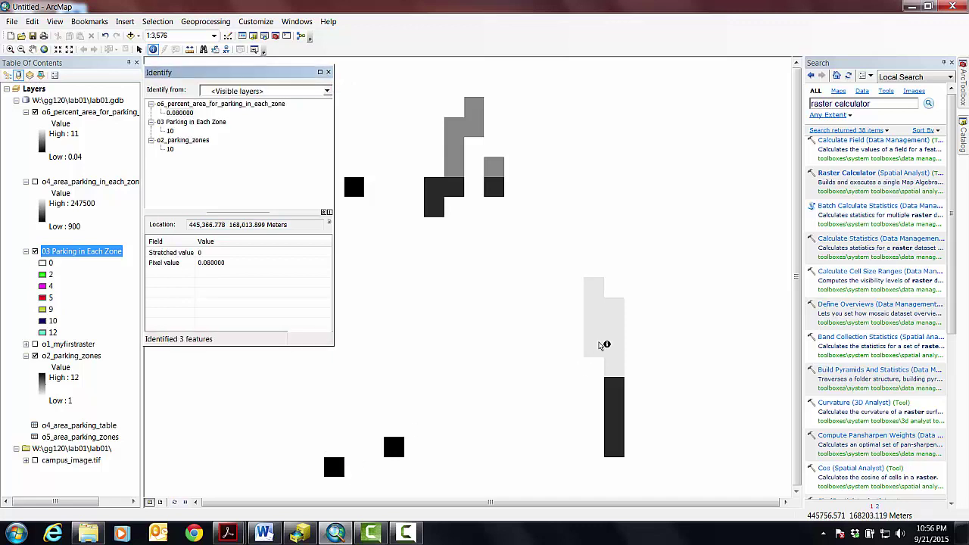
{"action": "left_click", "coordinate": [598, 343]}
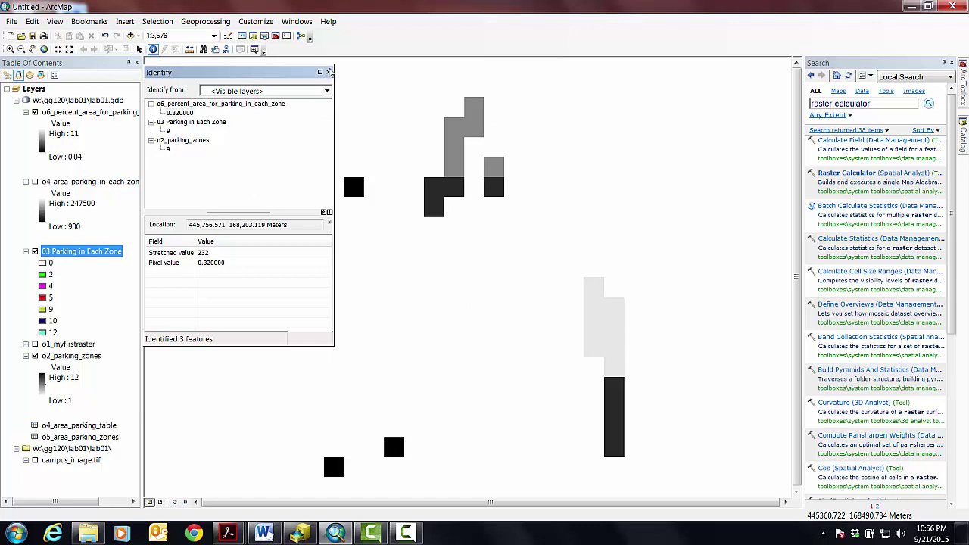
{"action": "left_click", "coordinate": [329, 72]}
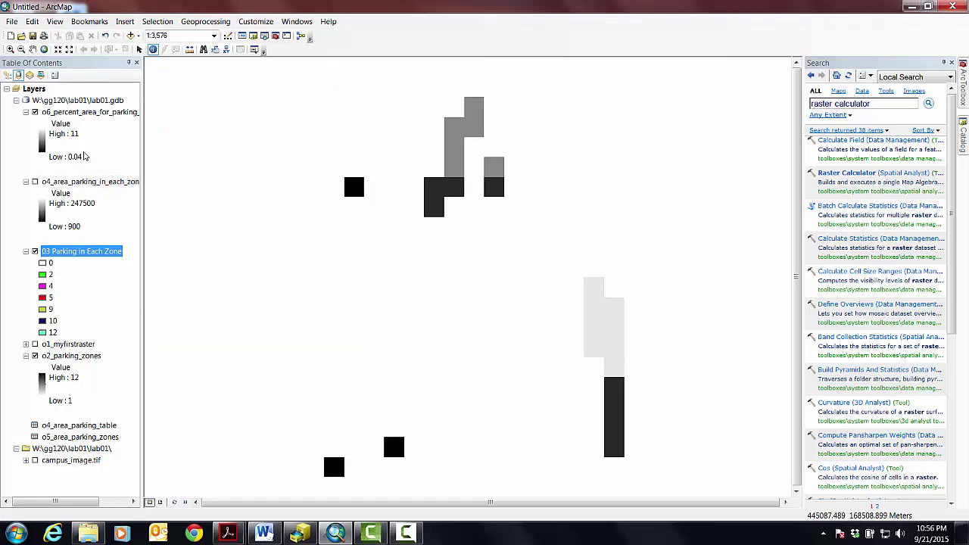
Switch the percent-area layer to a Classified display with 3 classes
{"action": "double_click", "coordinate": [76, 114]}
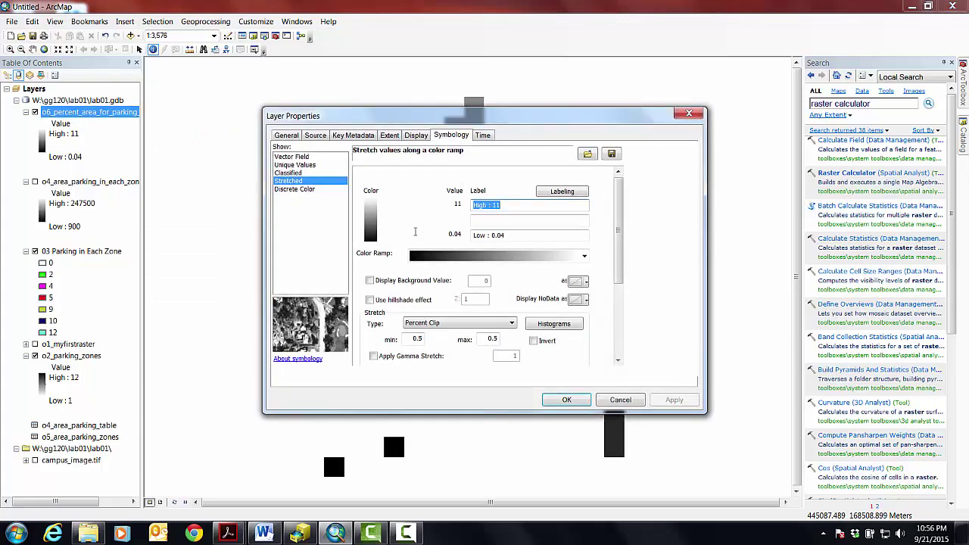
{"action": "left_click", "coordinate": [292, 173]}
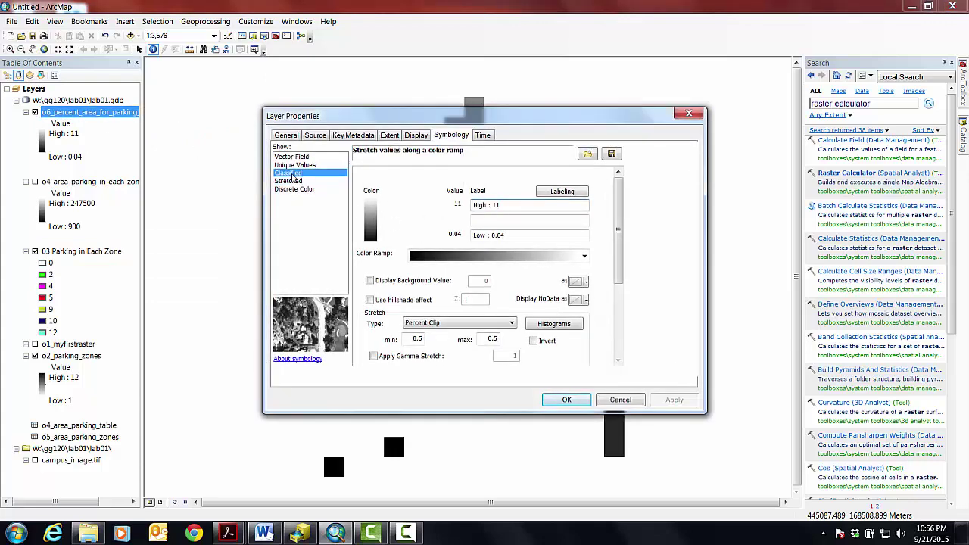
{"action": "left_click", "coordinate": [543, 214]}
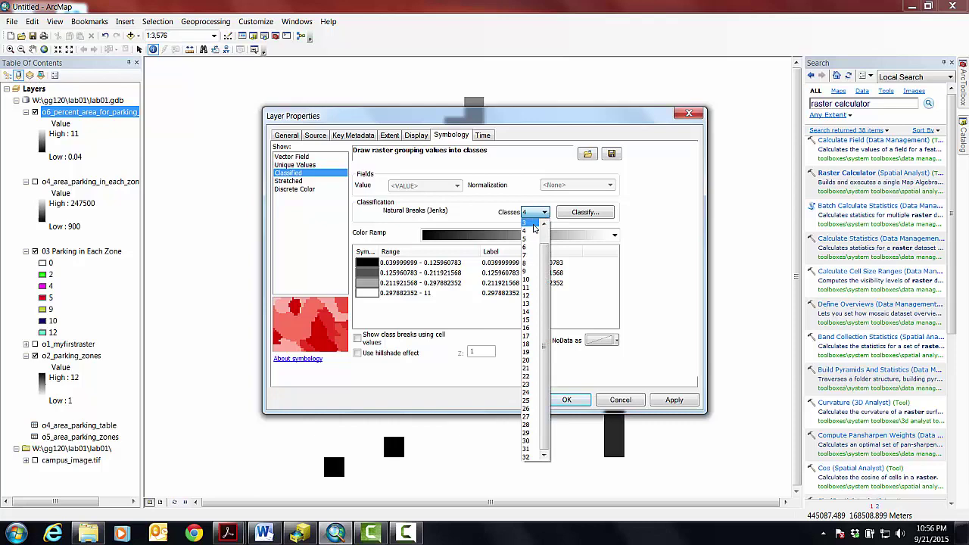
{"action": "left_click", "coordinate": [533, 236]}
{"action": "left_click", "coordinate": [583, 212]}
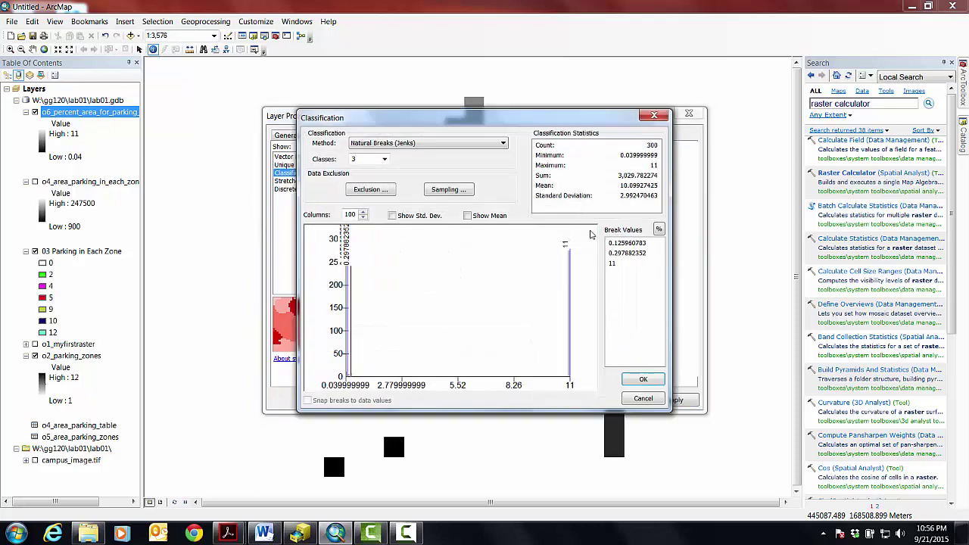
Set manual class breaks at 0.09, 1 and 11 and confirm
{"action": "left_click", "coordinate": [627, 243]}
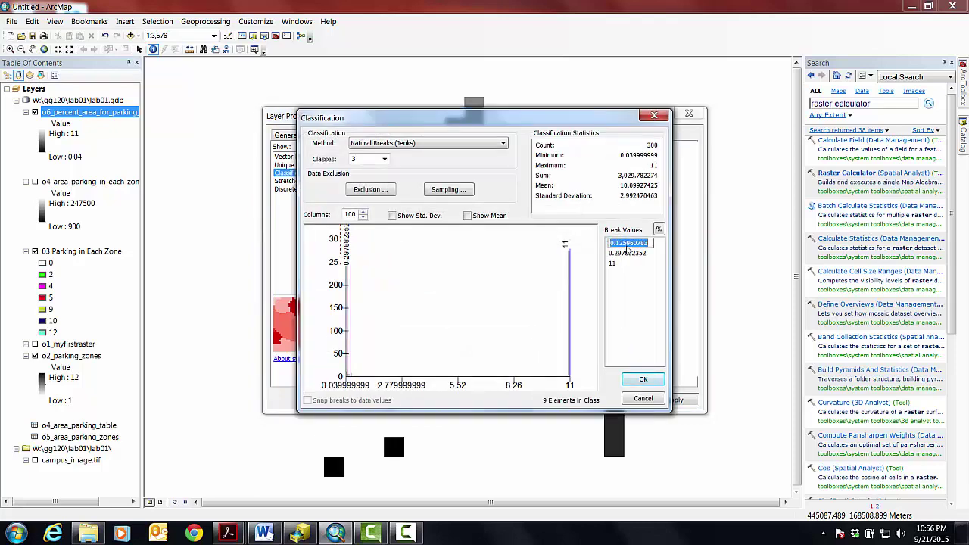
{"action": "key", "text": "BackSpace"}
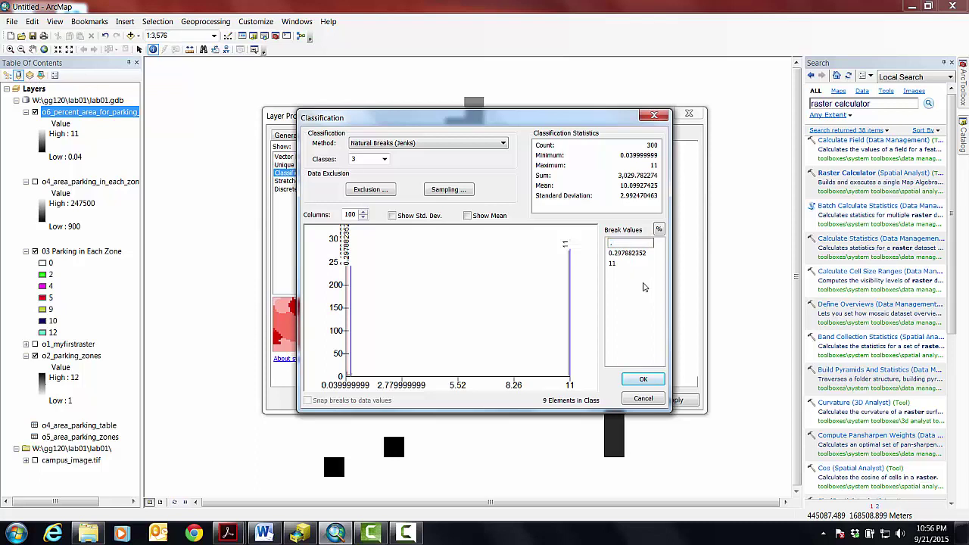
{"action": "key", "text": "Return"}
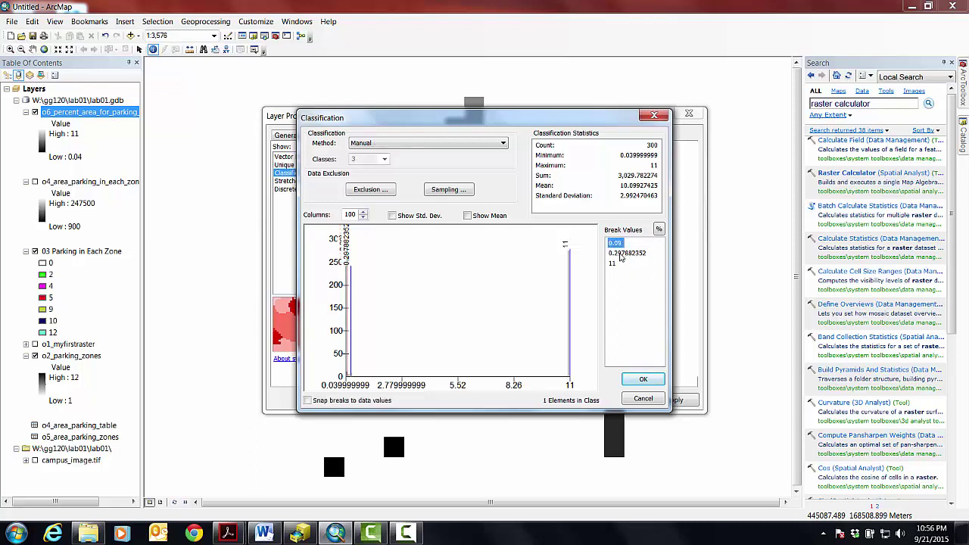
{"action": "left_click", "coordinate": [619, 259]}
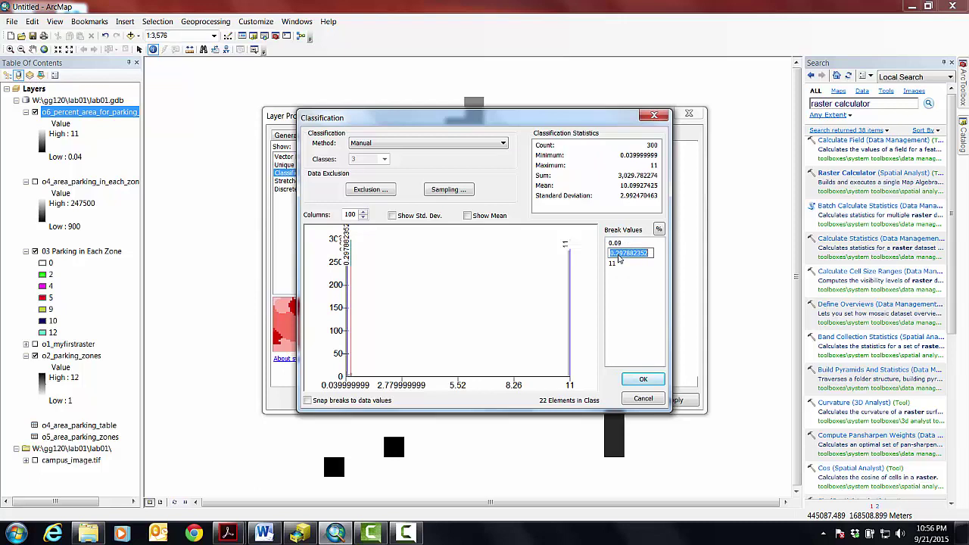
{"action": "type", "text": "1"}
{"action": "key", "text": "Return"}
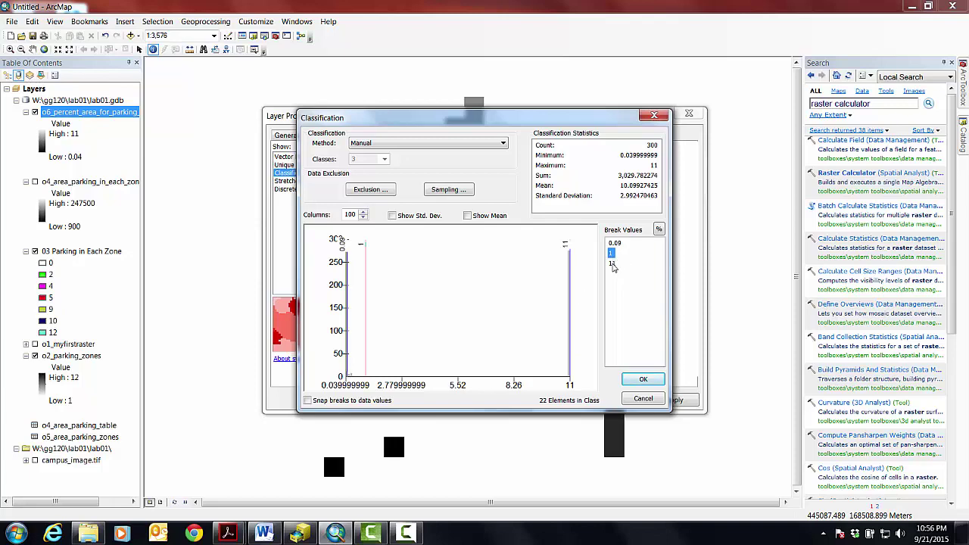
{"action": "left_click", "coordinate": [641, 378]}
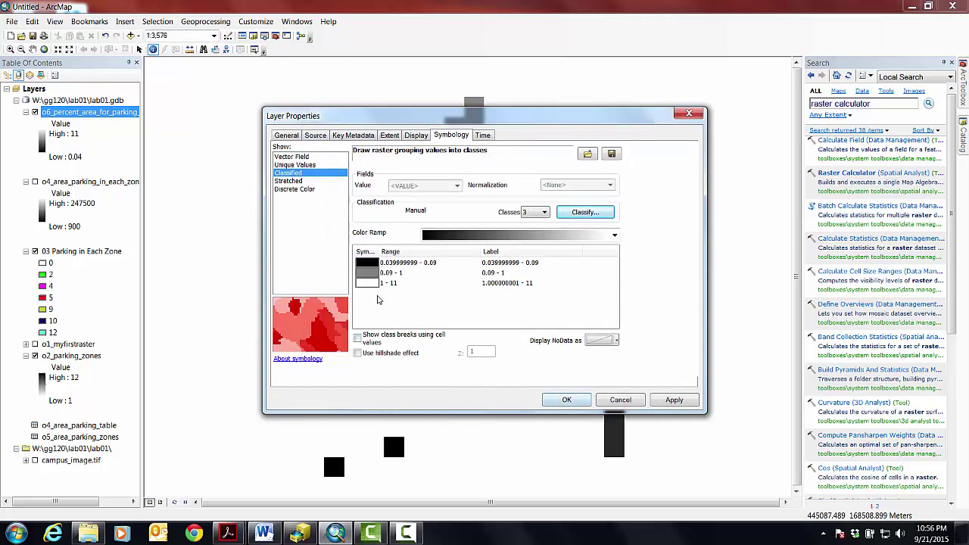
Apply the three-class classification and change the swatch of the 1–11 class
{"action": "left_click", "coordinate": [674, 400]}
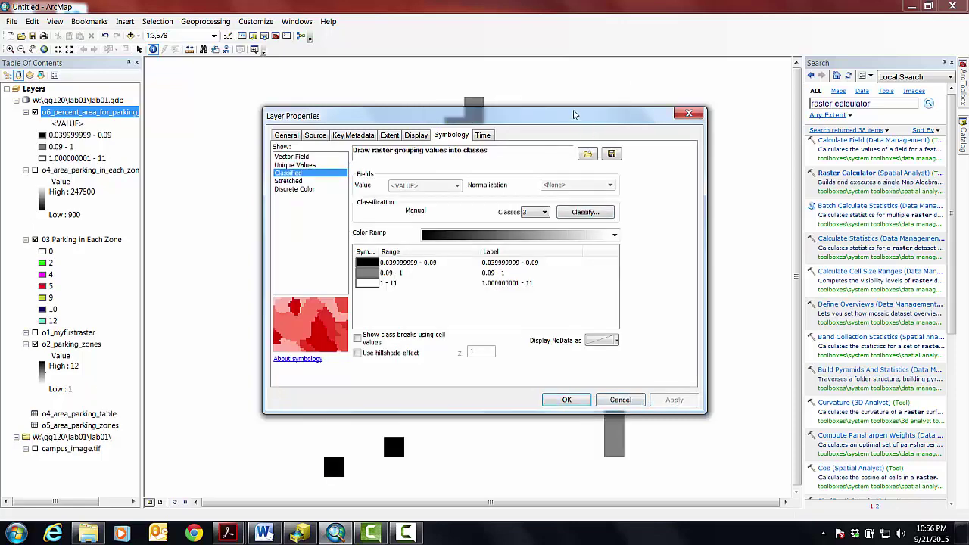
{"action": "mouse_move", "coordinate": [577, 117]}
{"action": "left_mouse_down"}
{"action": "mouse_move", "coordinate": [714, 526]}
{"action": "mouse_move", "coordinate": [543, 16]}
{"action": "mouse_move", "coordinate": [560, 102]}
{"action": "mouse_move", "coordinate": [581, 112]}
{"action": "left_mouse_up"}
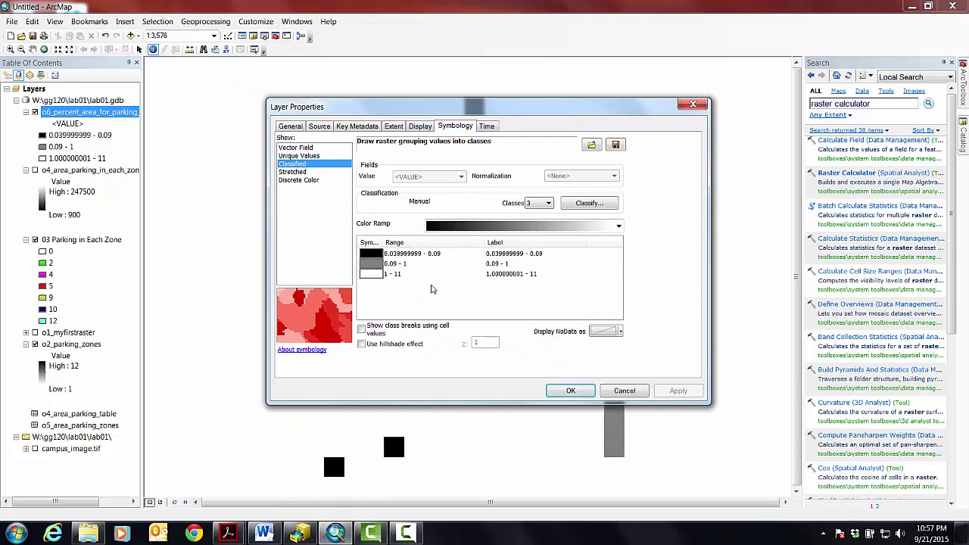
{"action": "left_click", "coordinate": [378, 280]}
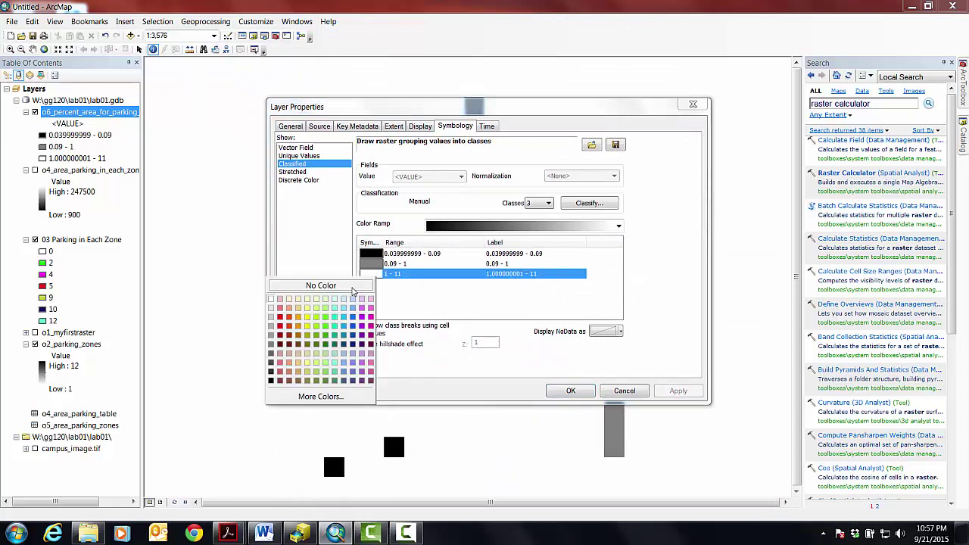
{"action": "left_click", "coordinate": [352, 293]}
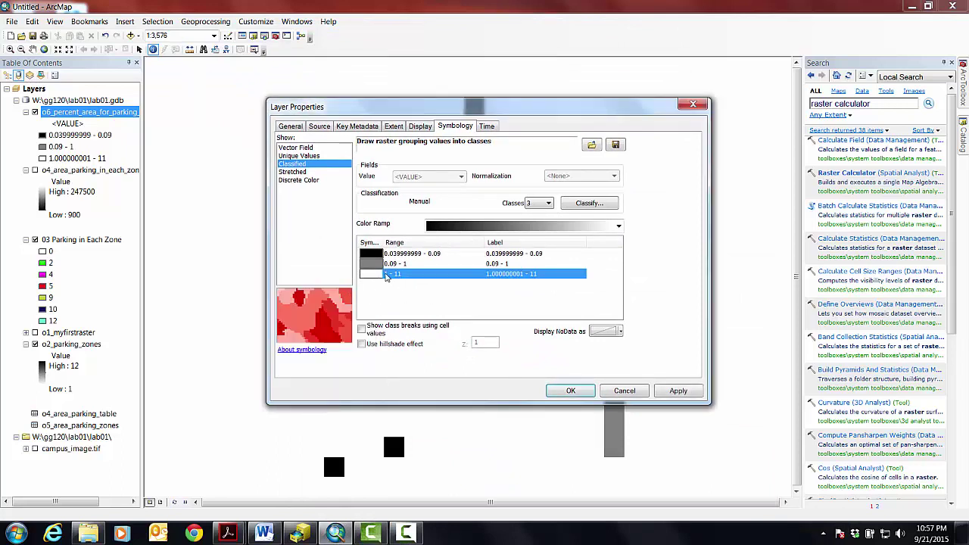
Make the lowest class Cretan Blue and the 0.09–1 class orange-red, then apply and close
{"action": "left_click", "coordinate": [371, 255]}
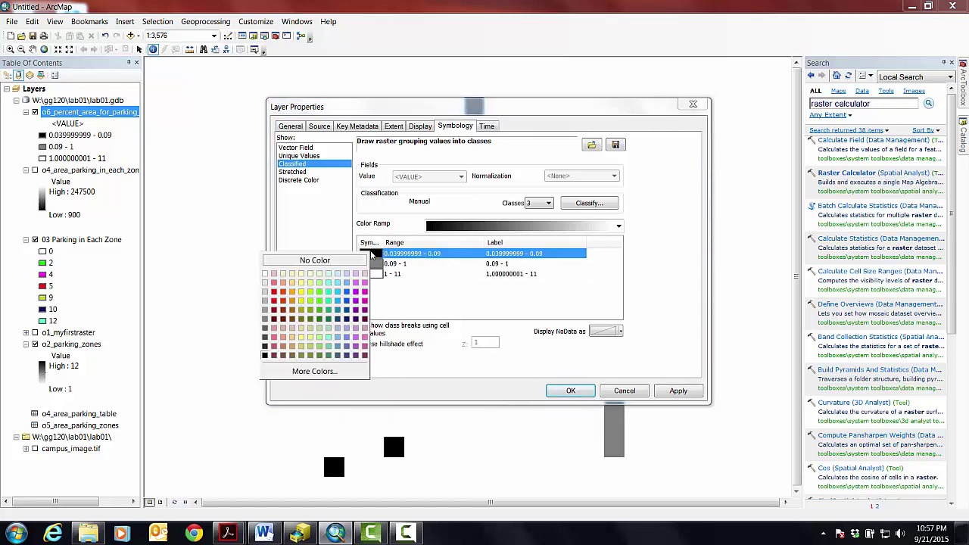
{"action": "left_click", "coordinate": [349, 293]}
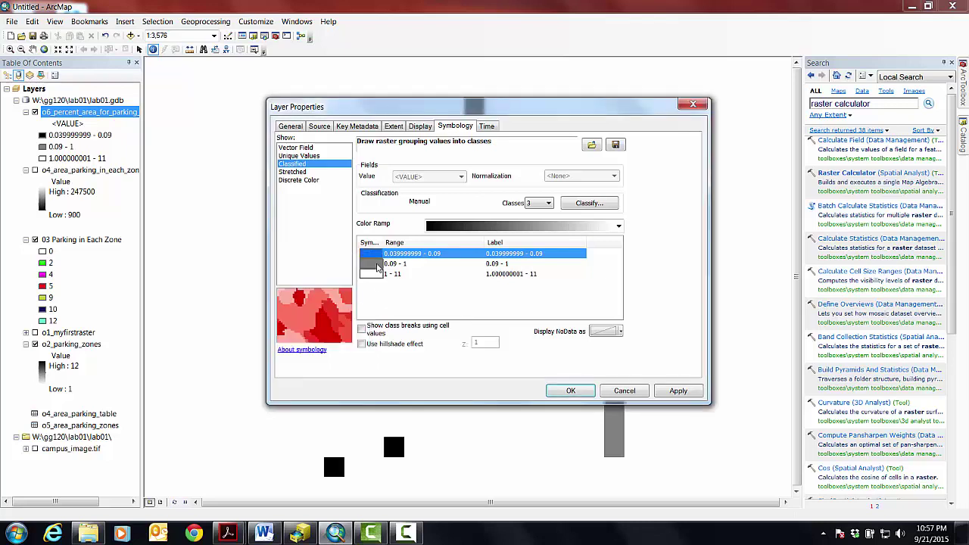
{"action": "left_click", "coordinate": [379, 268]}
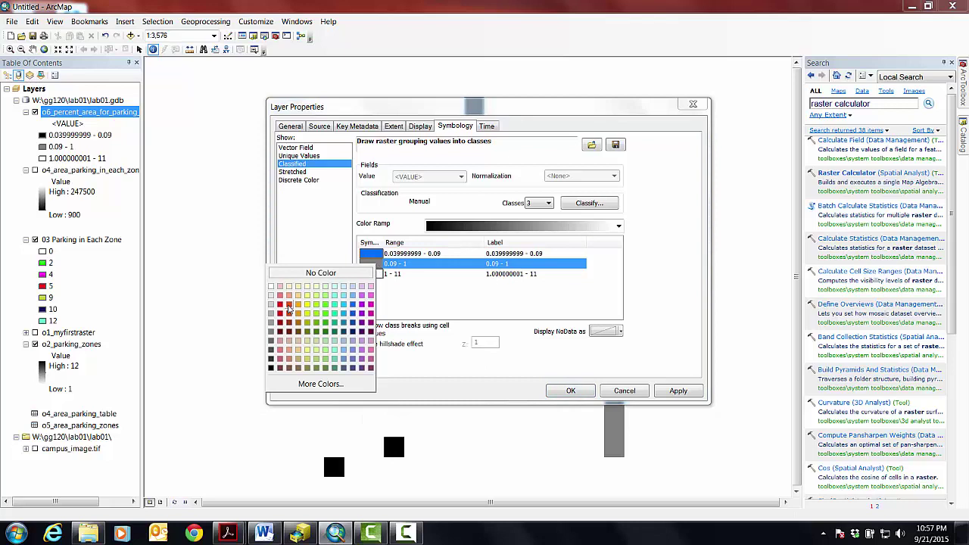
{"action": "left_click", "coordinate": [288, 309]}
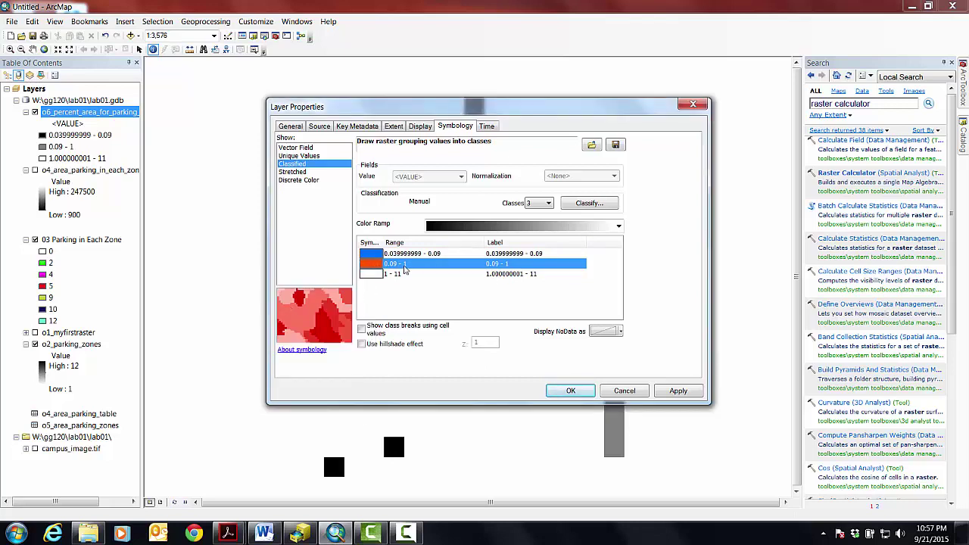
{"action": "left_click", "coordinate": [677, 392]}
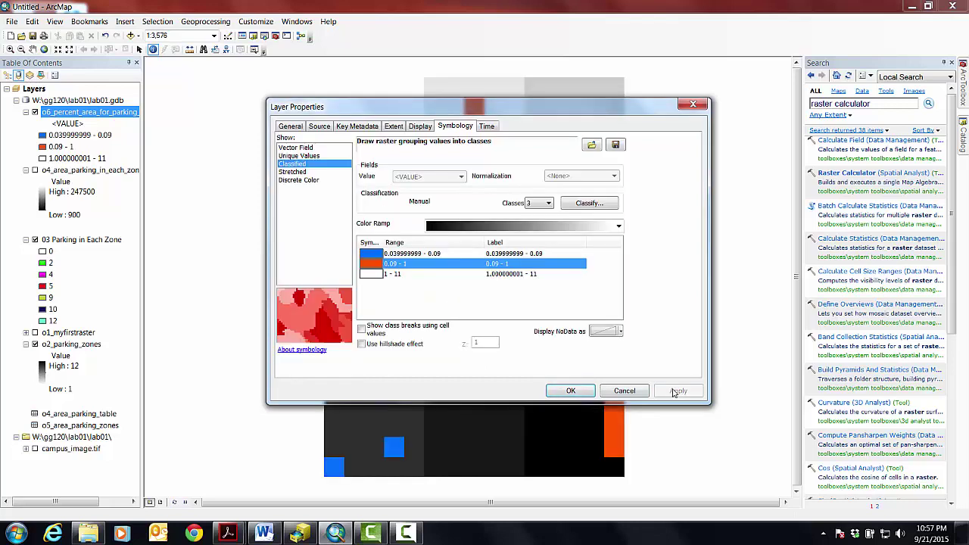
{"action": "left_click", "coordinate": [573, 391]}
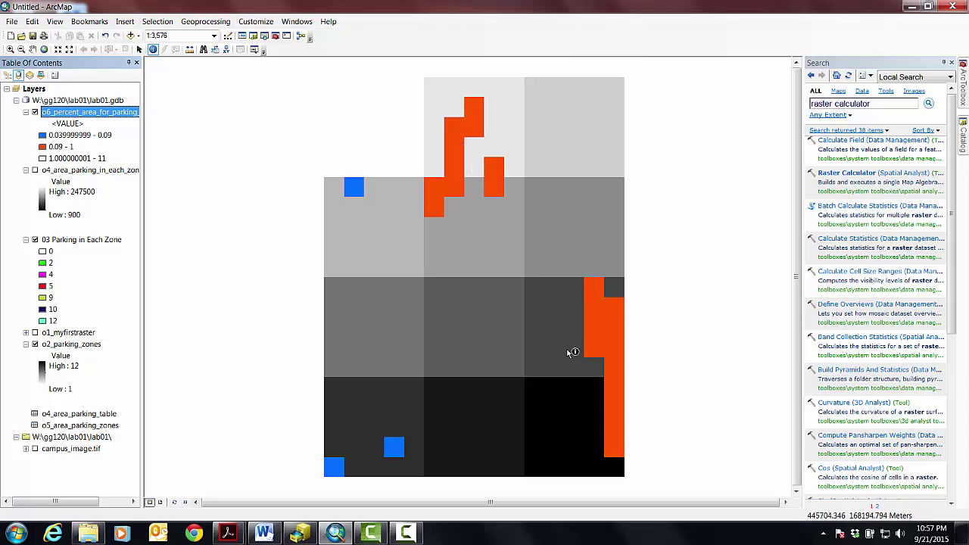
{"action": "left_click", "coordinate": [91, 113]}
{"action": "right_click", "coordinate": [66, 115]}
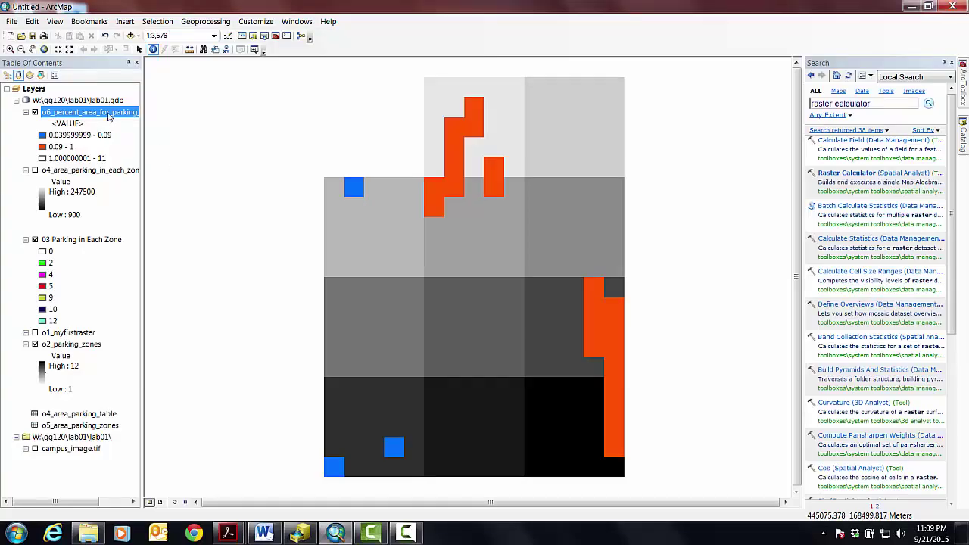
Check the o6 layer's source properties, then identify a cell reading 0.04 in zone 4
{"action": "right_click", "coordinate": [109, 115]}
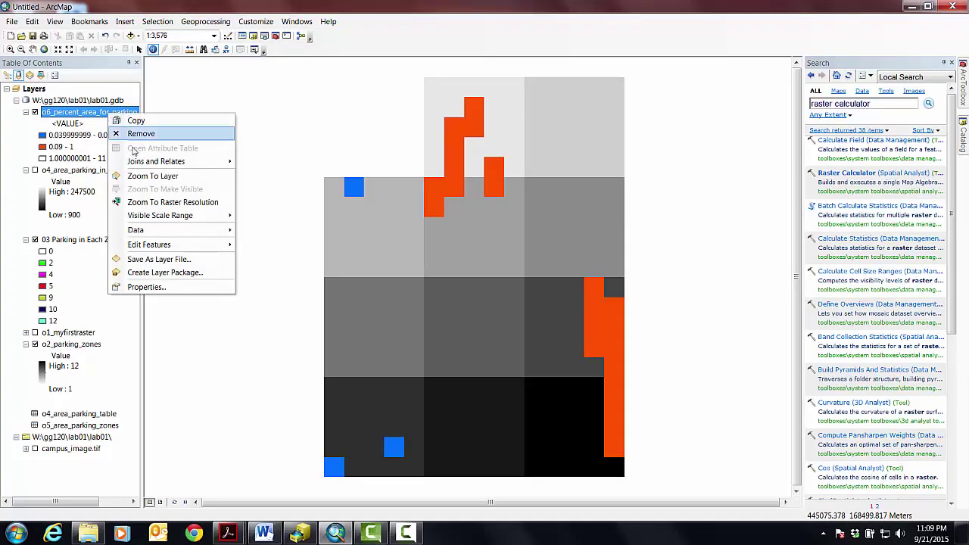
{"action": "left_click", "coordinate": [146, 288]}
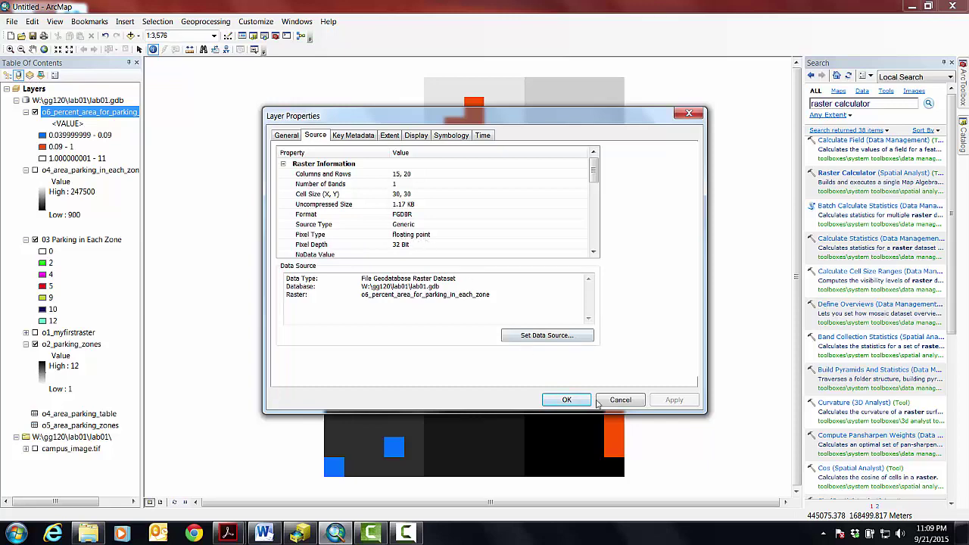
{"action": "left_click", "coordinate": [621, 400]}
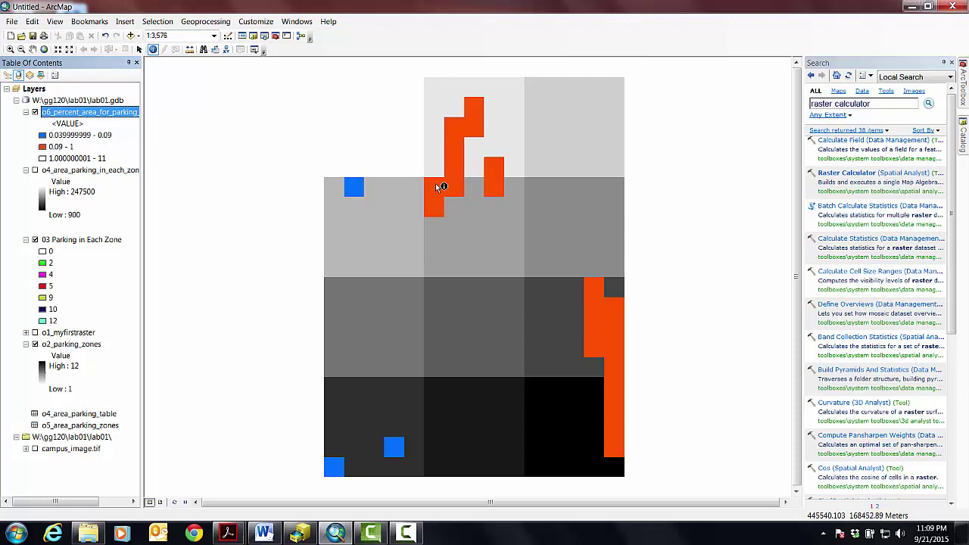
{"action": "left_click", "coordinate": [356, 189]}
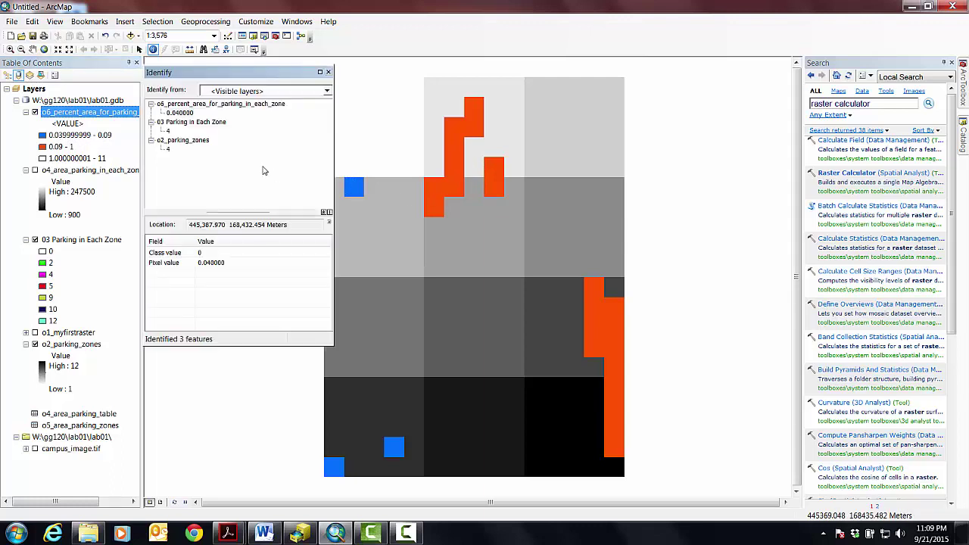
Identify values at another map cell and dismiss the results
{"action": "left_click", "coordinate": [327, 72]}
{"action": "left_click", "coordinate": [473, 91]}
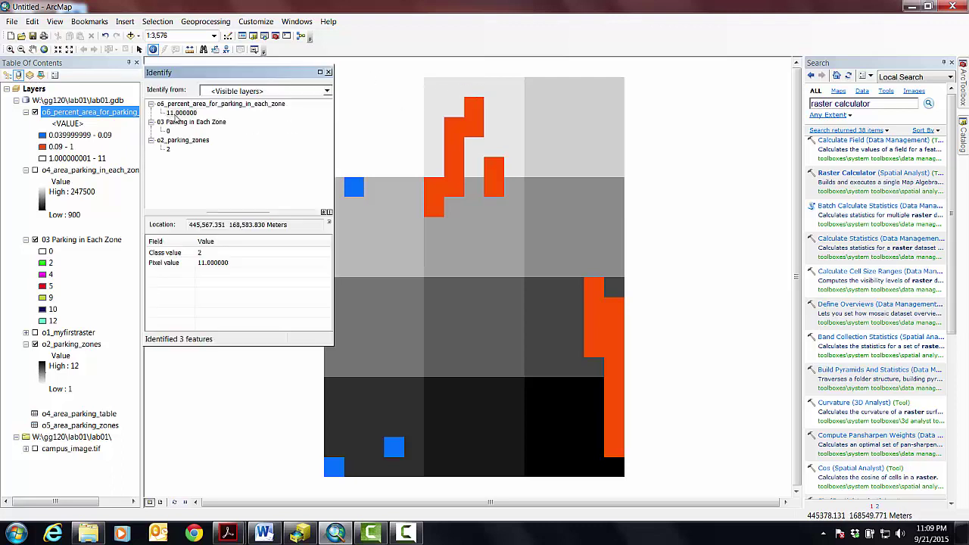
{"action": "left_click", "coordinate": [327, 72]}
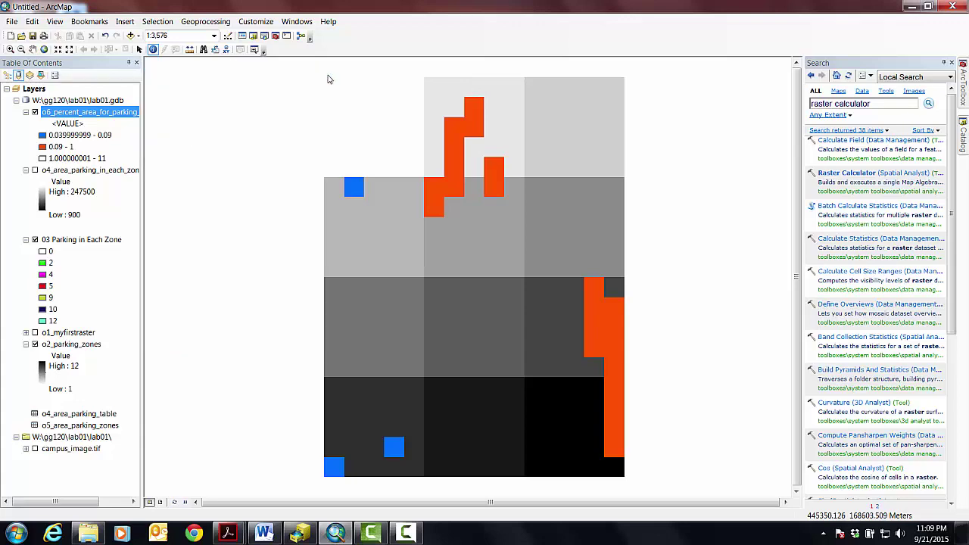
Review the parking zones layer's properties and identify a cell in it
{"action": "left_click", "coordinate": [72, 346]}
{"action": "right_click", "coordinate": [72, 348]}
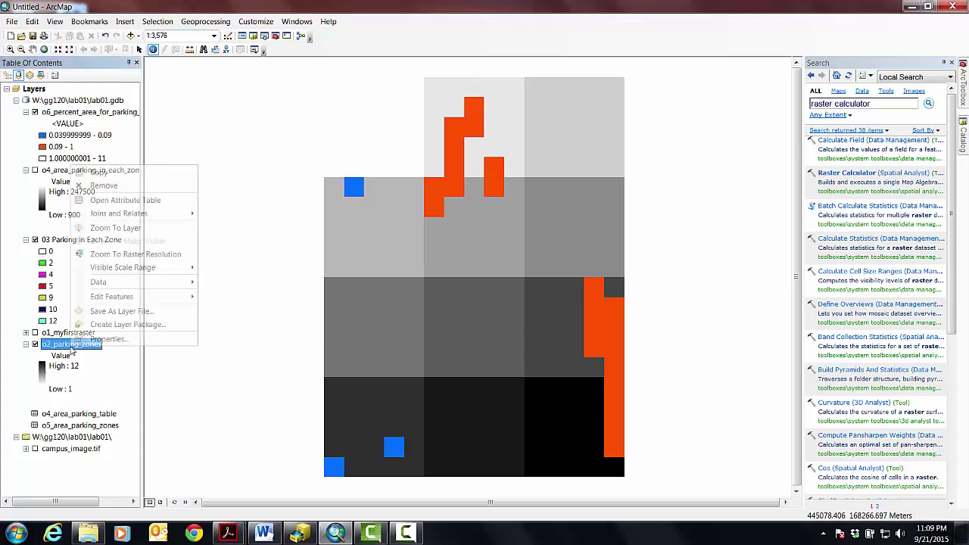
{"action": "left_click", "coordinate": [106, 339]}
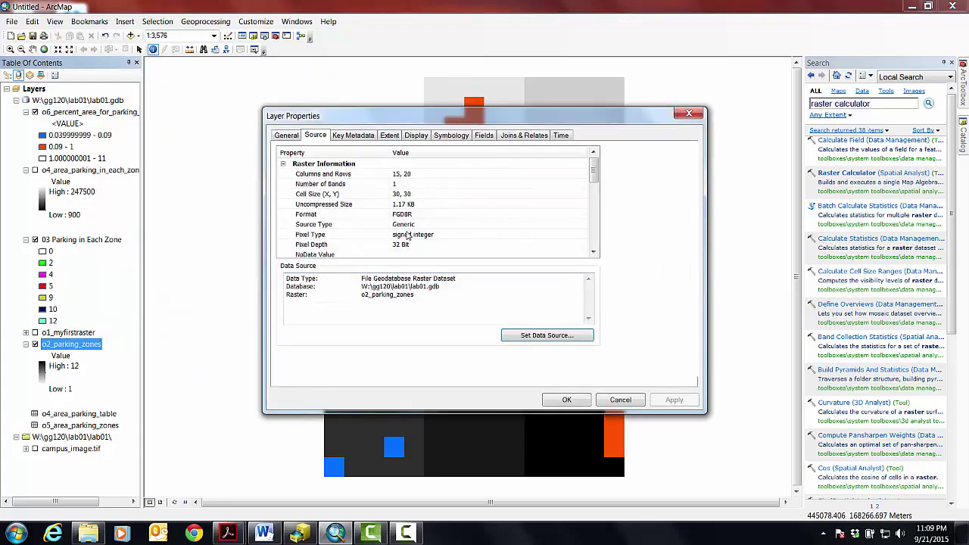
{"action": "left_click", "coordinate": [566, 398]}
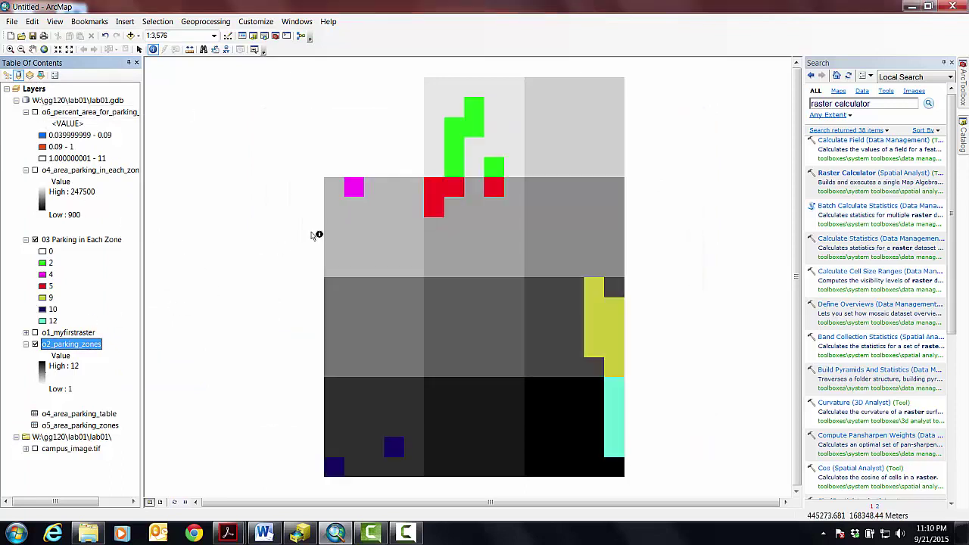
{"action": "left_click", "coordinate": [345, 234]}
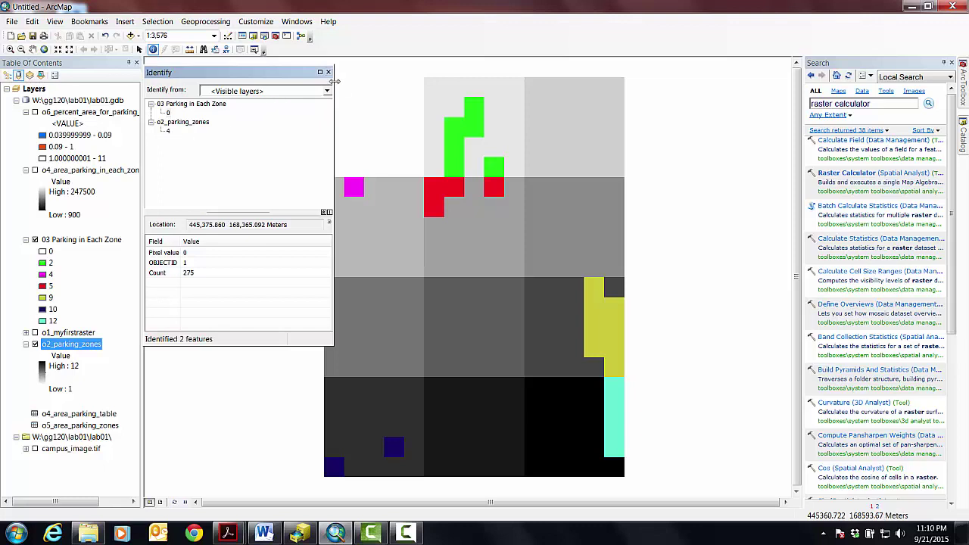
{"action": "left_click", "coordinate": [327, 72]}
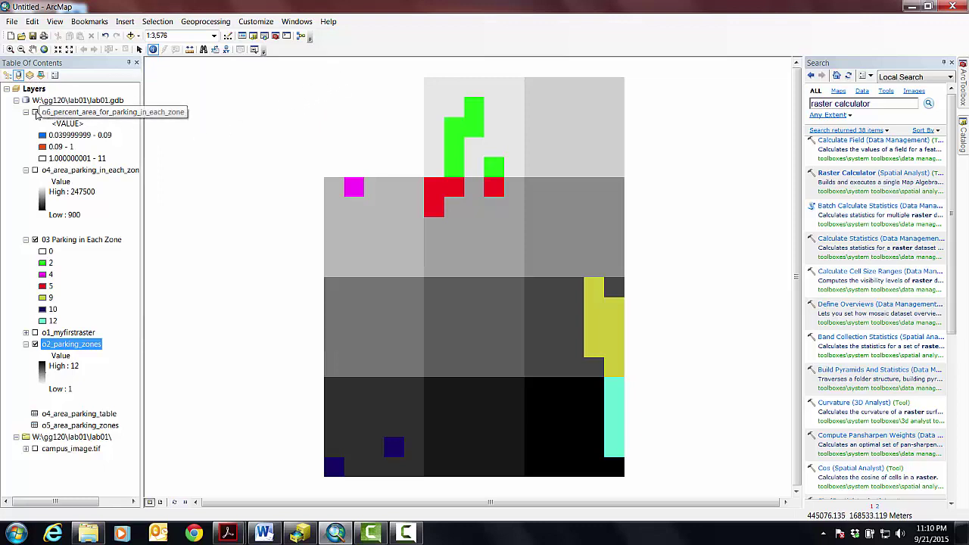
Turn the percent-parking layer back on, identify a spot, and right-click o4_area_parking_table
{"action": "left_click", "coordinate": [35, 112]}
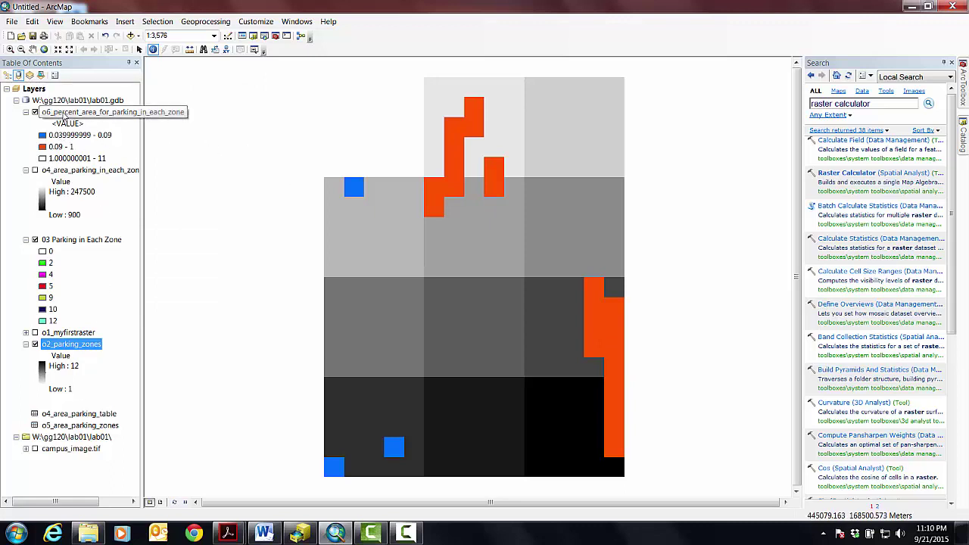
{"action": "right_click", "coordinate": [66, 113]}
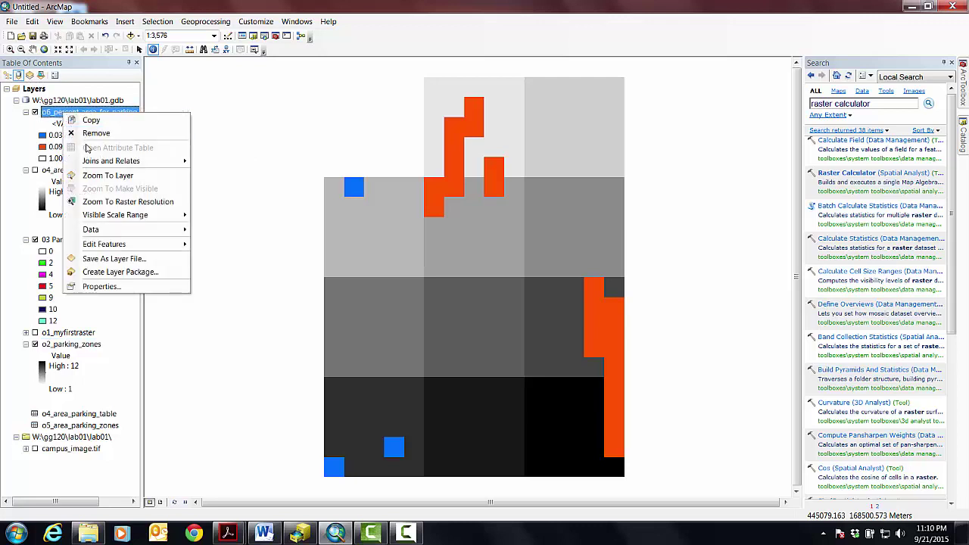
{"action": "left_click", "coordinate": [169, 112]}
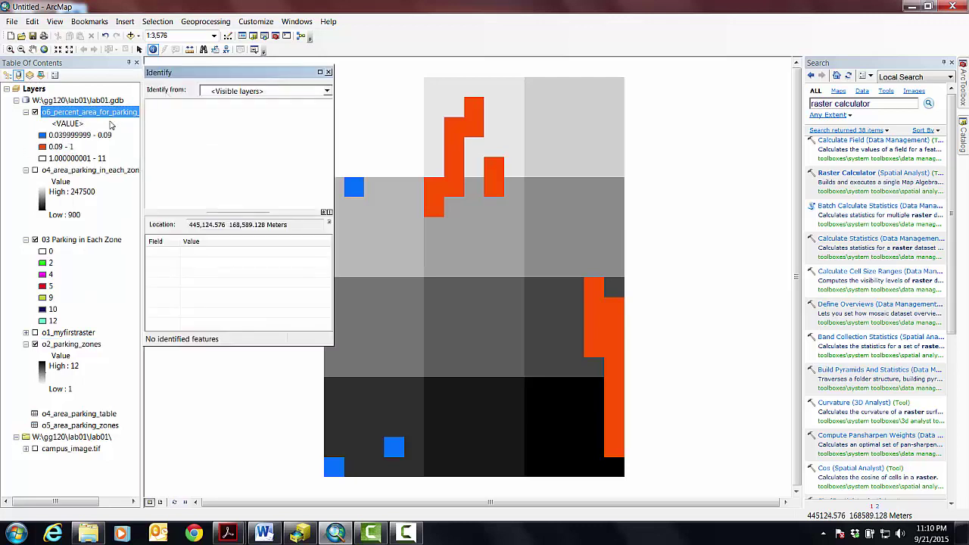
{"action": "left_click", "coordinate": [328, 72]}
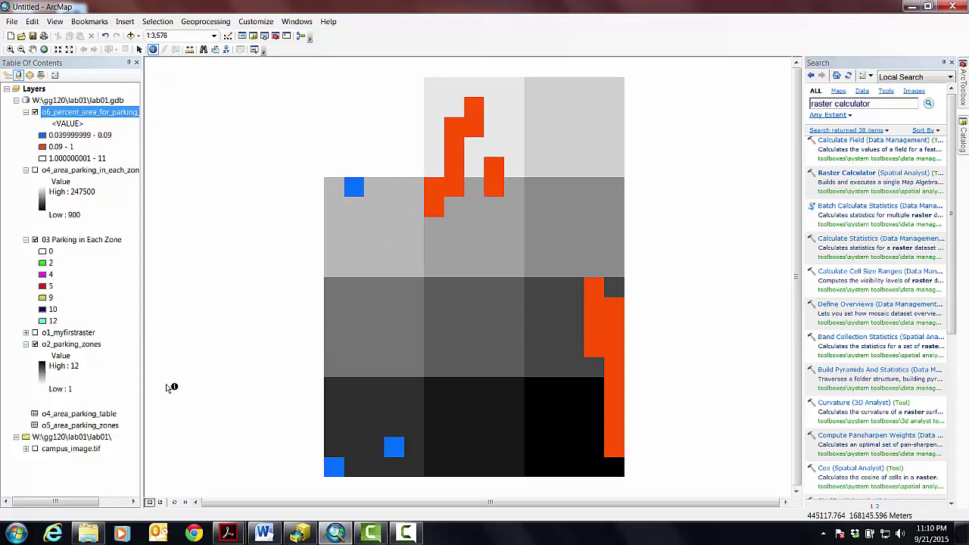
{"action": "left_click", "coordinate": [80, 416]}
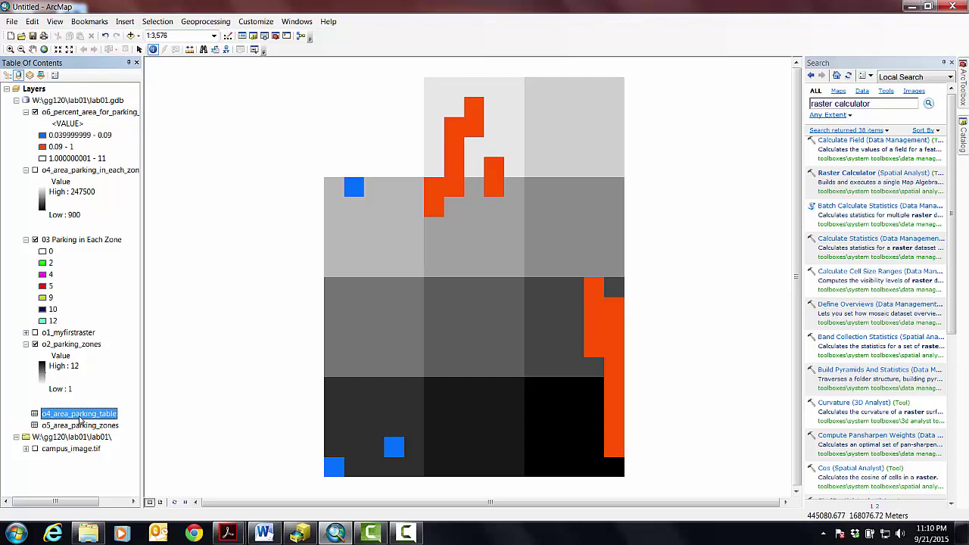
{"action": "right_click", "coordinate": [79, 419]}
Open o4_area_parking_table and add a Float field called Percent
{"action": "left_click", "coordinate": [194, 303]}
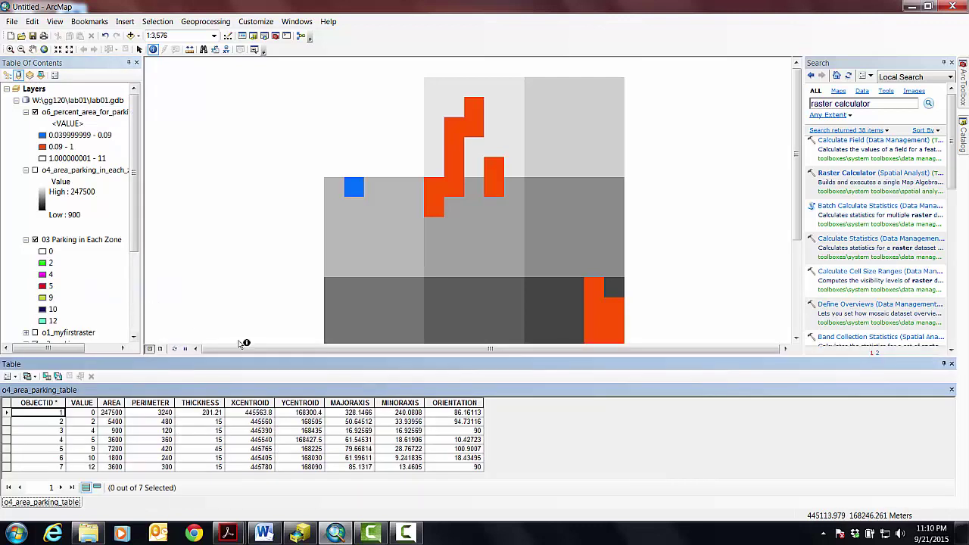
{"action": "left_click", "coordinate": [15, 377]}
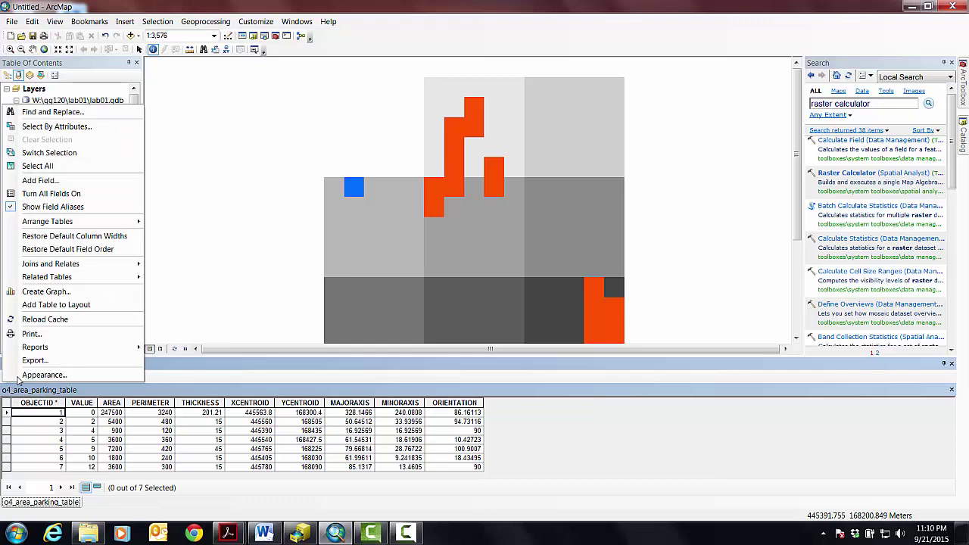
{"action": "left_click", "coordinate": [43, 181]}
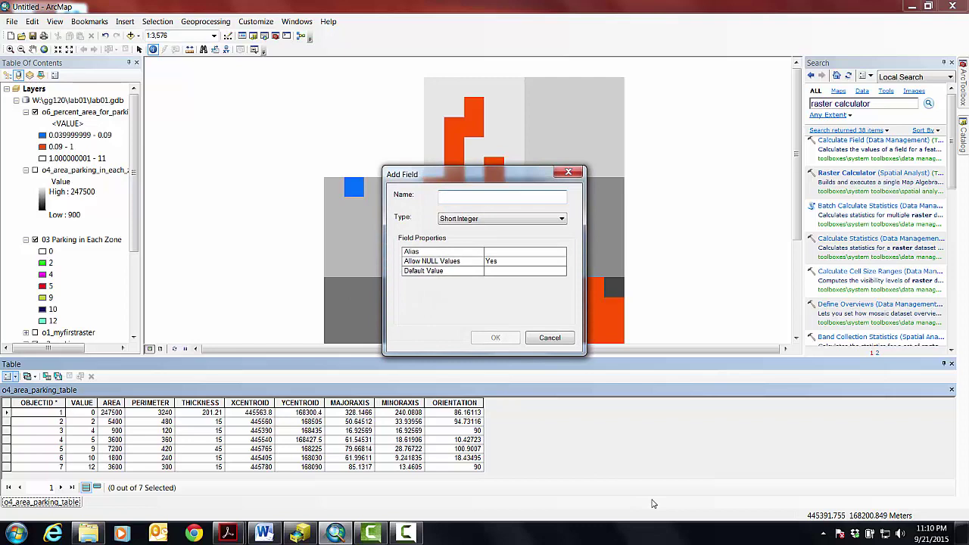
{"action": "type", "text": "Percent"}
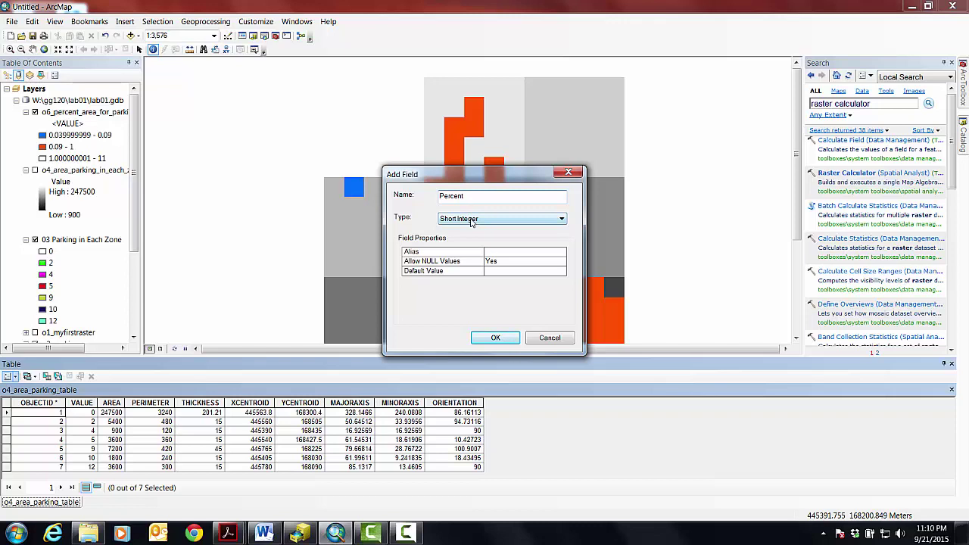
{"action": "left_click", "coordinate": [459, 226]}
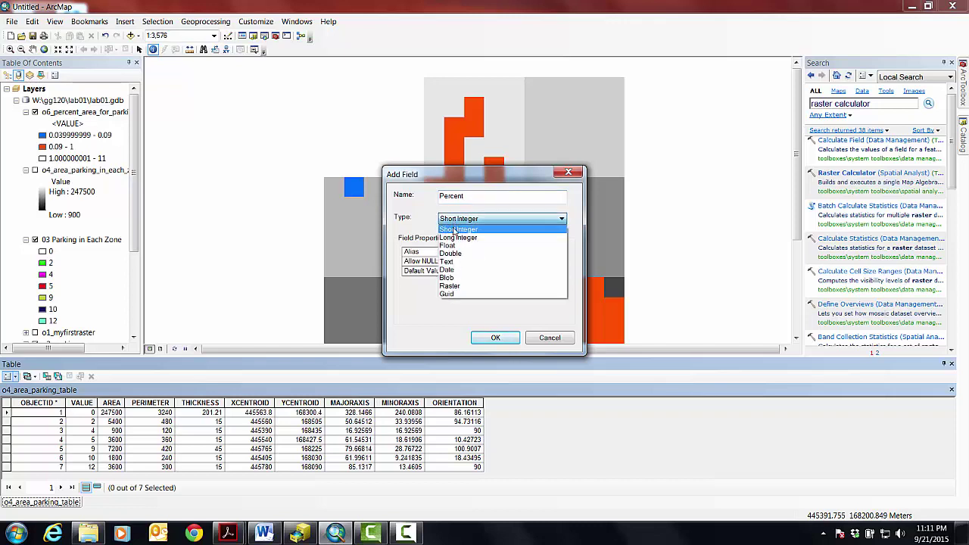
{"action": "left_click", "coordinate": [453, 246]}
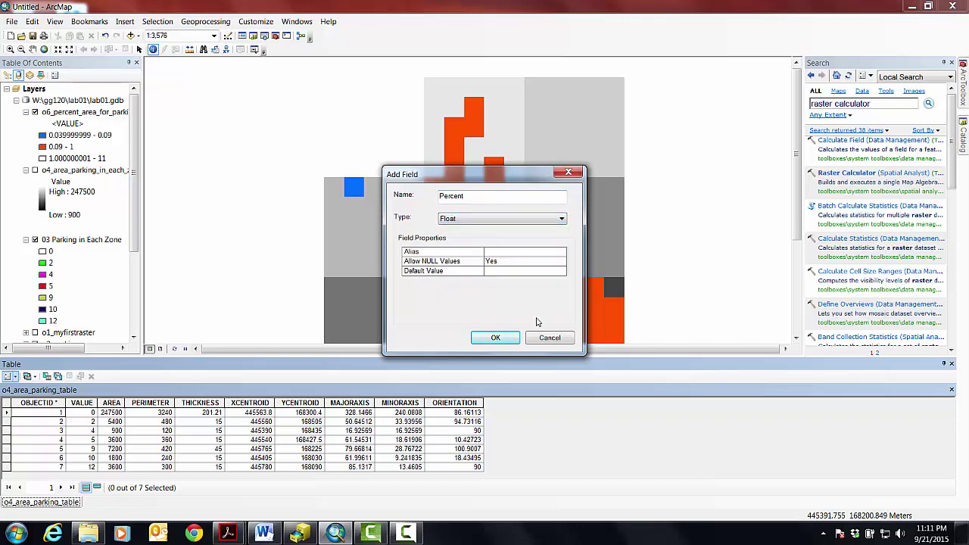
{"action": "left_click", "coordinate": [497, 339]}
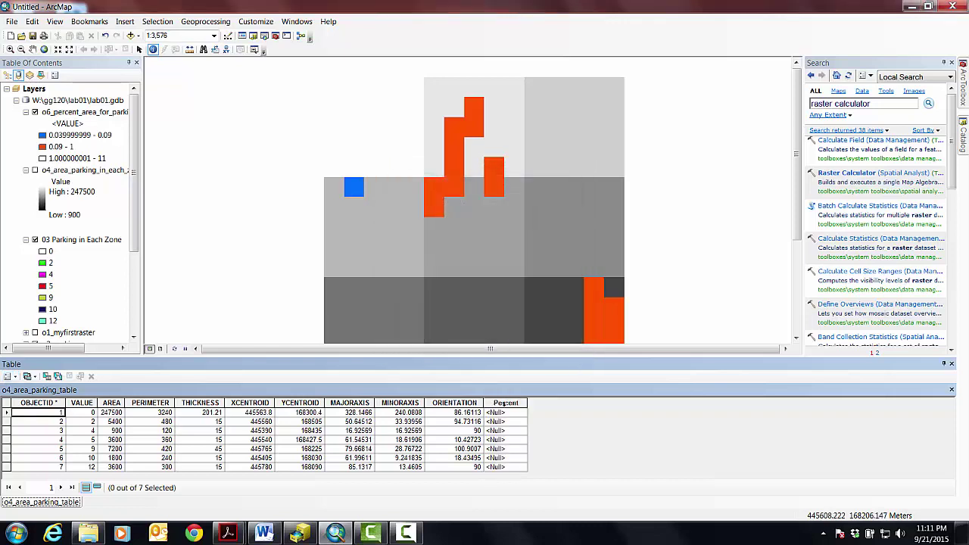
Calculate the Percent field as [AREA] / 22500 outside an edit session
{"action": "right_click", "coordinate": [506, 404]}
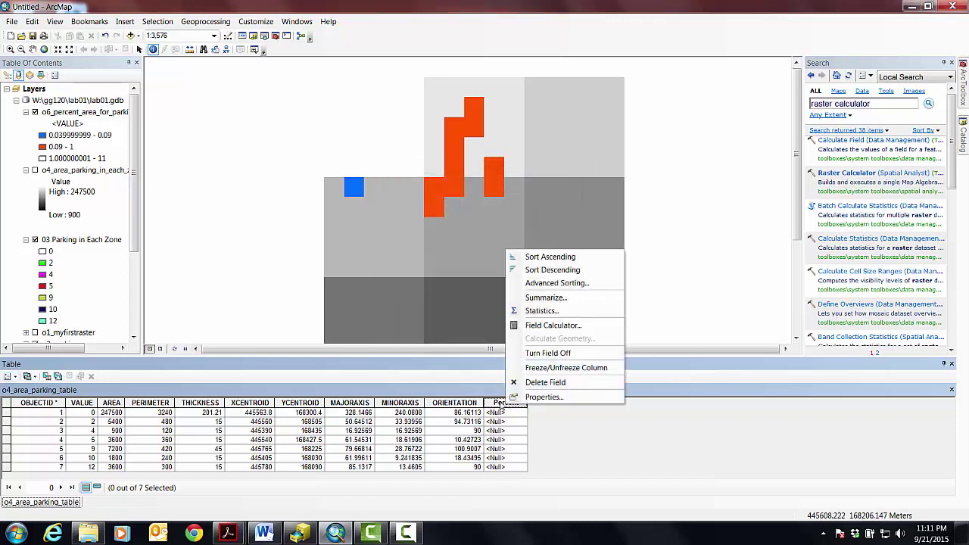
{"action": "left_click", "coordinate": [544, 325]}
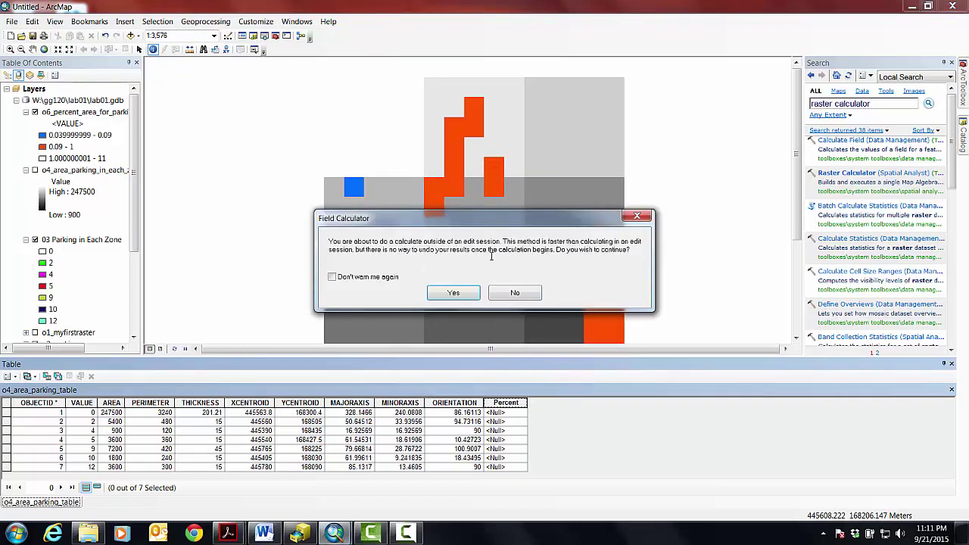
{"action": "left_click", "coordinate": [453, 293]}
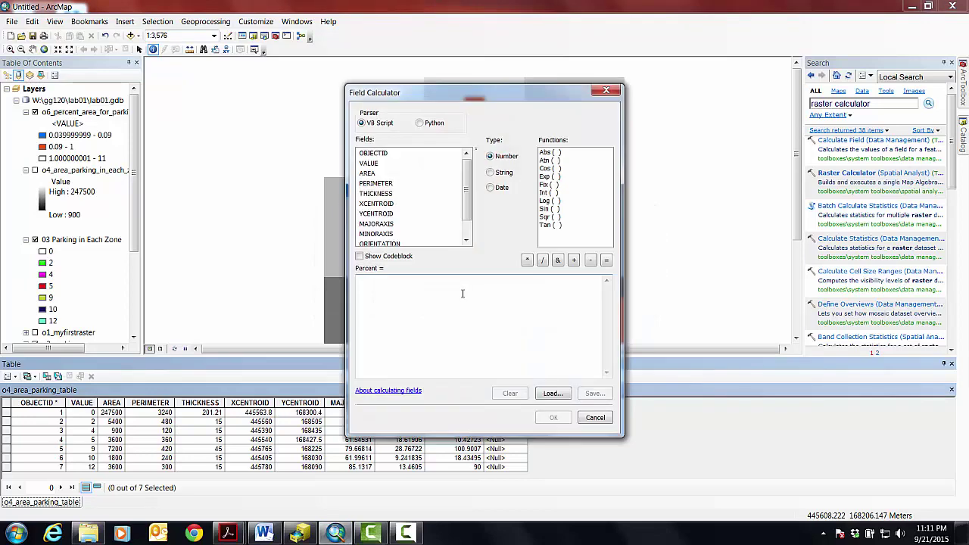
{"action": "double_click", "coordinate": [373, 176]}
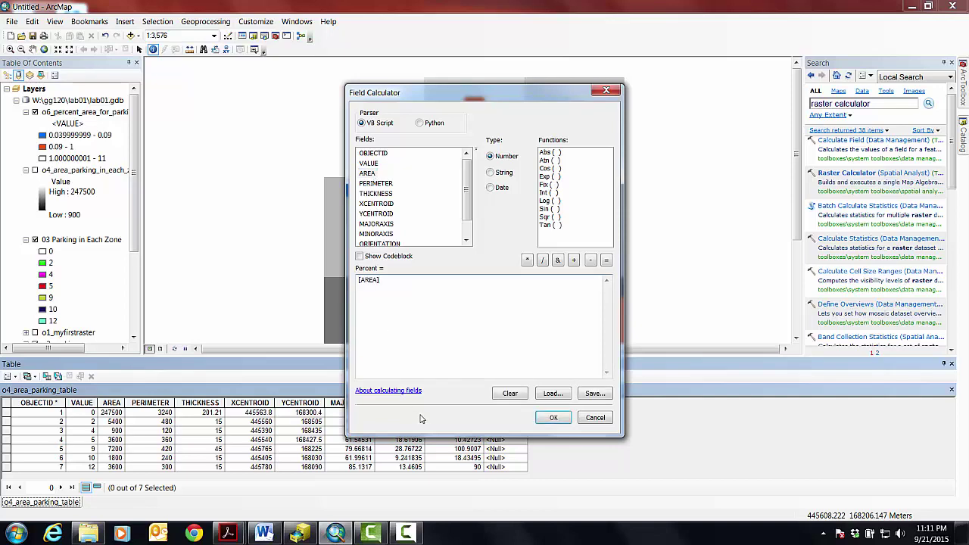
{"action": "left_click_drag", "start_coordinate": [499, 100], "coordinate": [758, 67]}
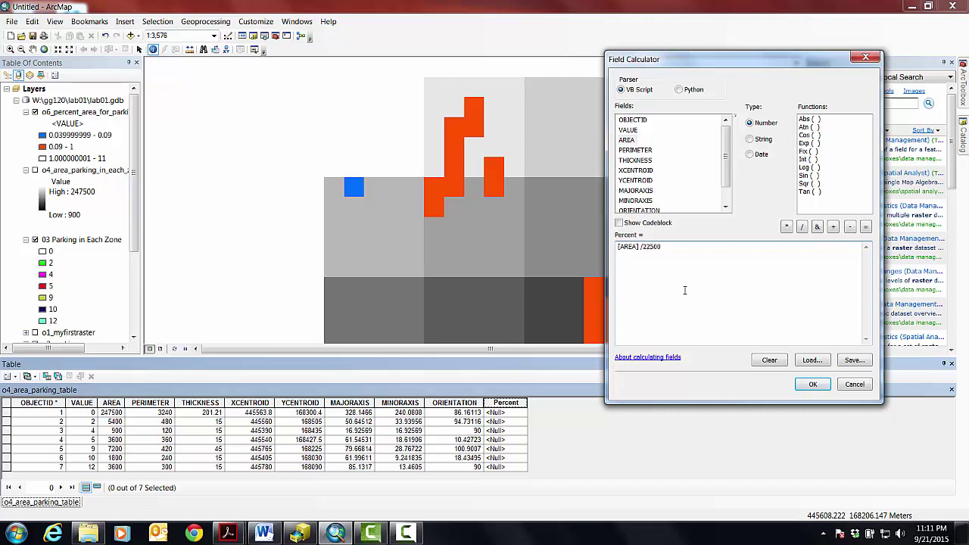
{"action": "left_click", "coordinate": [813, 384]}
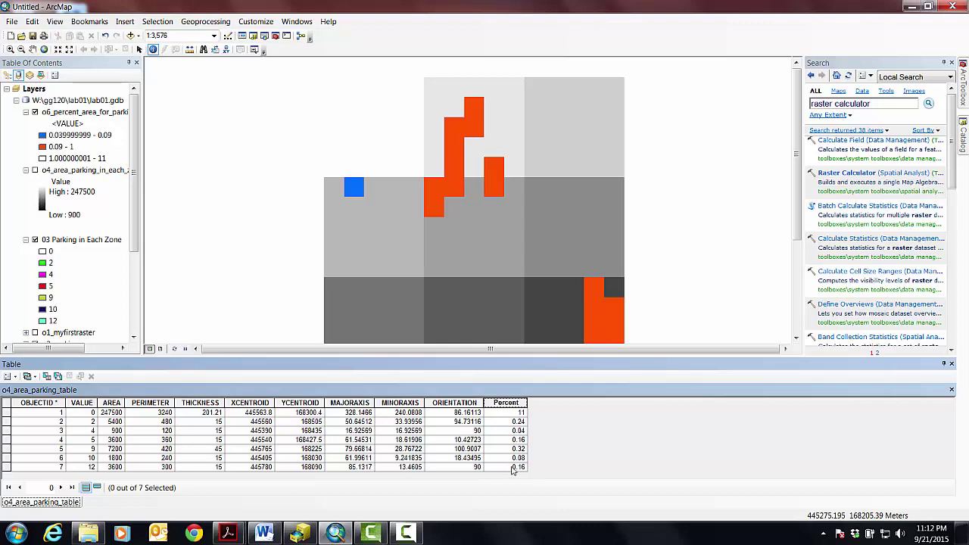
Close the attribute table and save the map as lab01 in W:\gg120\lab01
{"action": "left_click", "coordinate": [952, 364]}
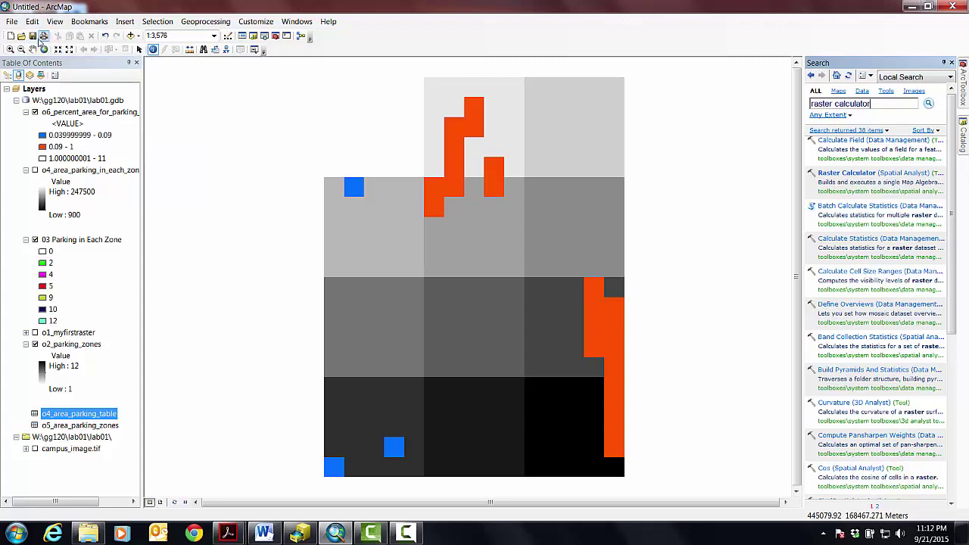
{"action": "left_click", "coordinate": [32, 37]}
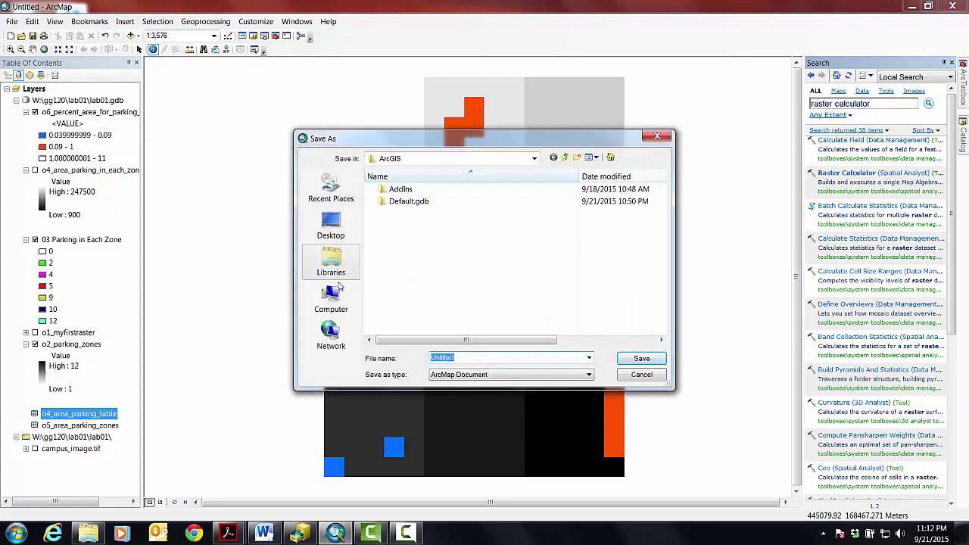
{"action": "left_click", "coordinate": [335, 296]}
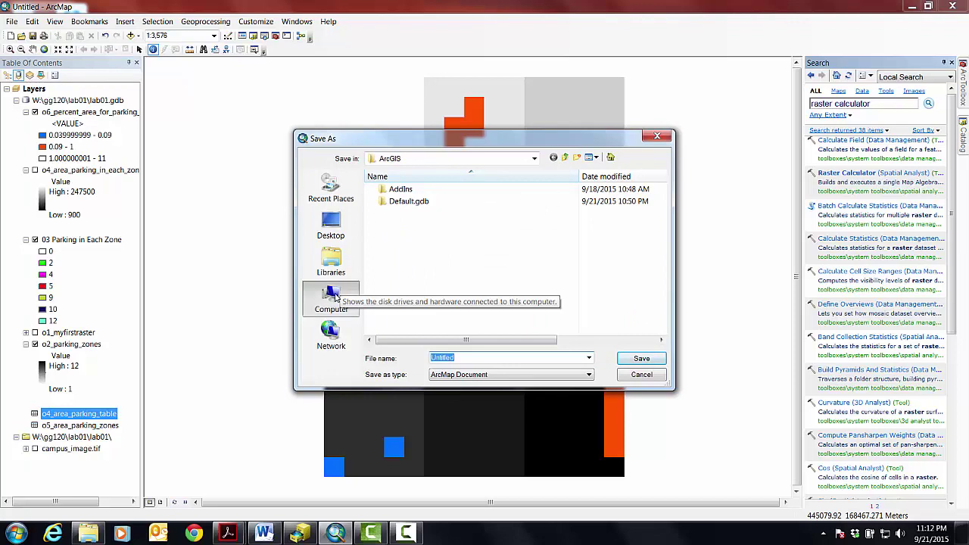
{"action": "double_click", "coordinate": [553, 281]}
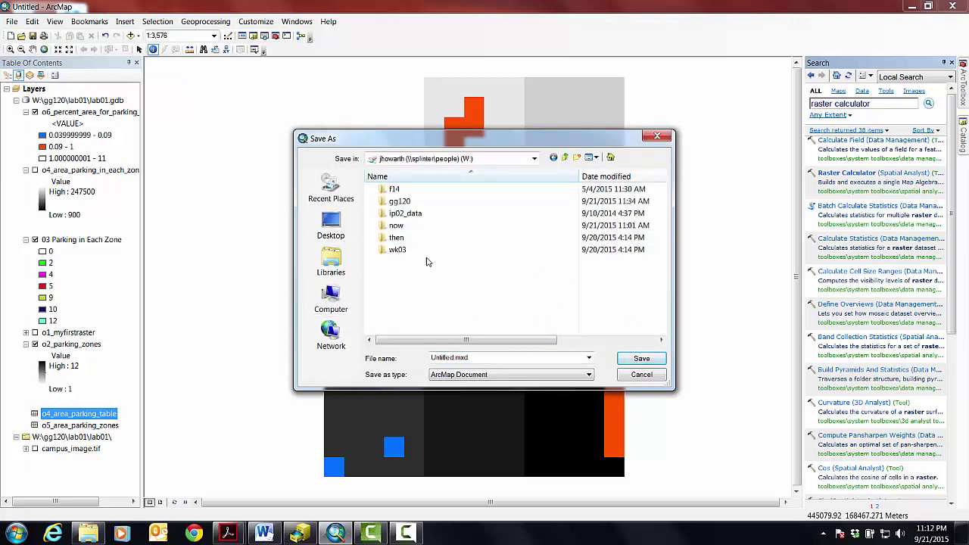
{"action": "double_click", "coordinate": [399, 201]}
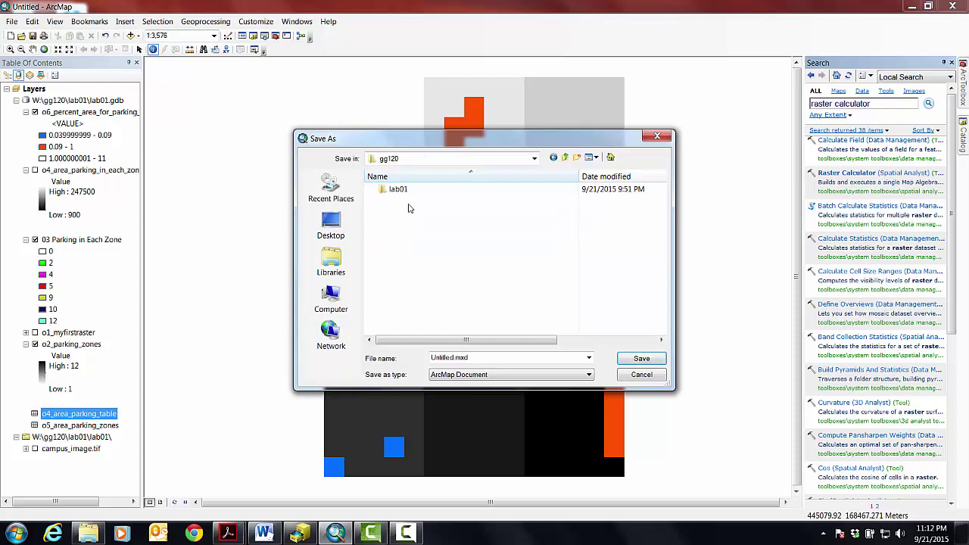
{"action": "left_click", "coordinate": [405, 194]}
{"action": "double_click", "coordinate": [405, 193]}
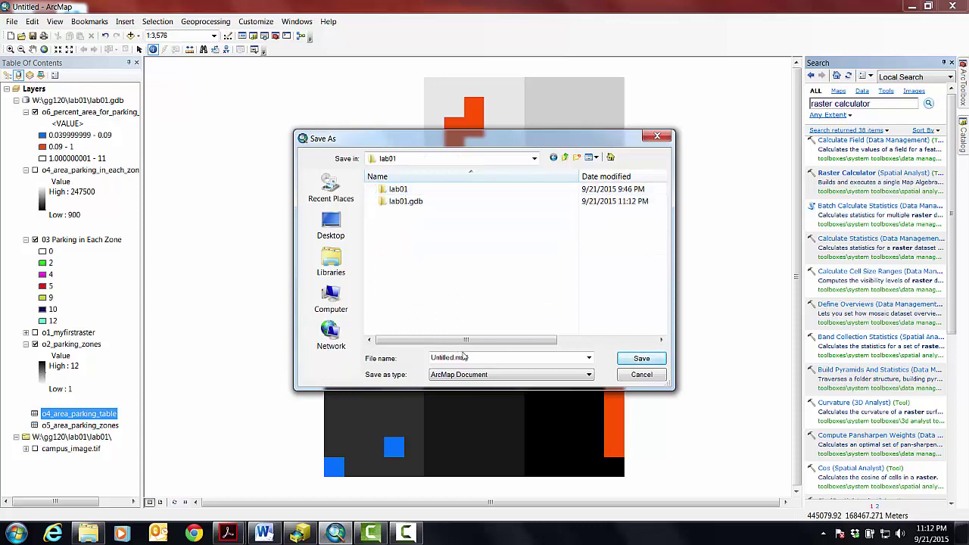
{"action": "double_click", "coordinate": [466, 357]}
{"action": "type", "text": "la"}
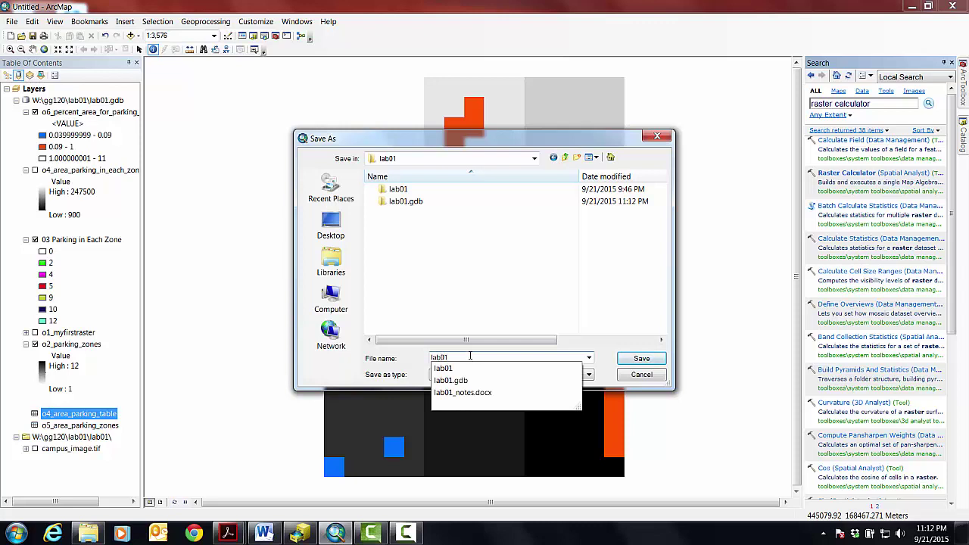
{"action": "type", "text": "b01"}
{"action": "key", "text": "Return"}
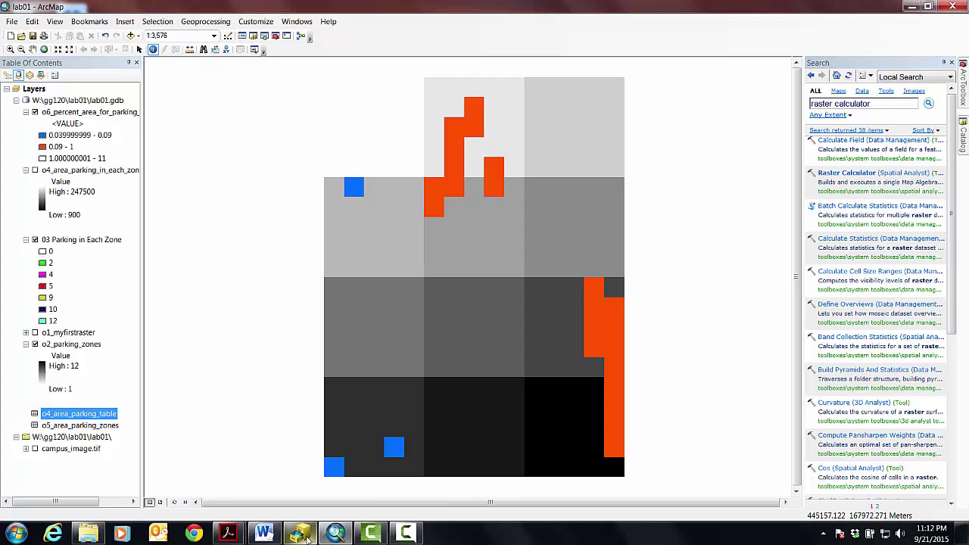
Browse in Windows Explorer to W:\gg120\lab01 to confirm the saved lab01 document
{"action": "left_click", "coordinate": [89, 533]}
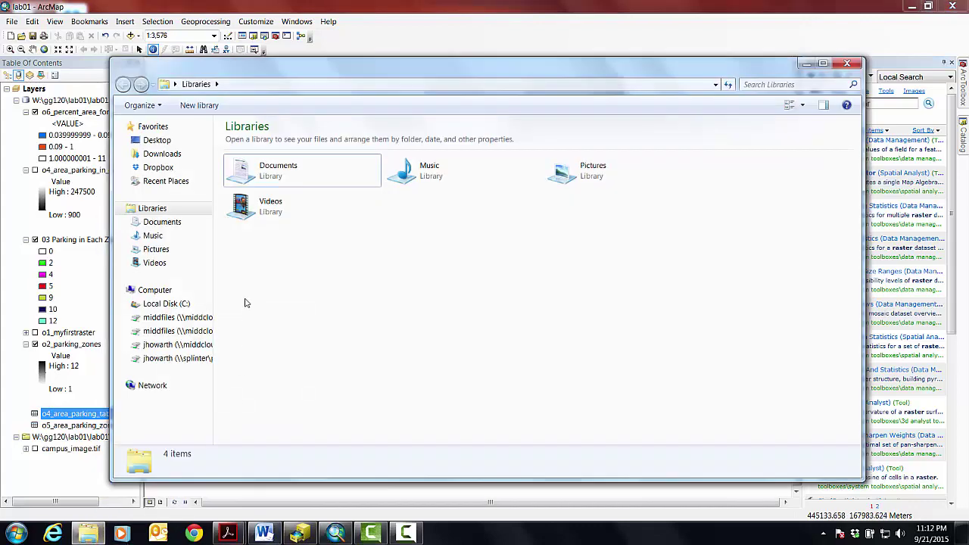
{"action": "left_click", "coordinate": [163, 359]}
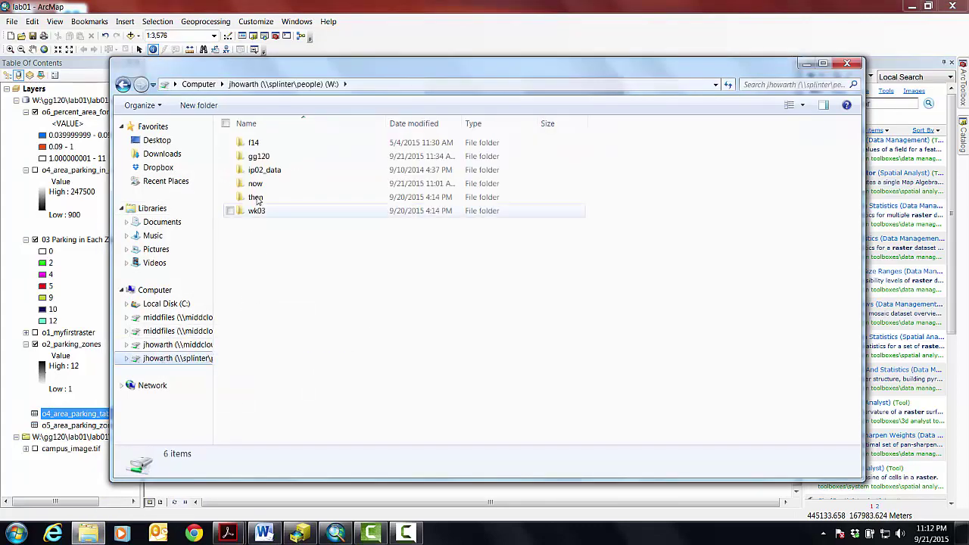
{"action": "double_click", "coordinate": [254, 156]}
{"action": "double_click", "coordinate": [258, 143]}
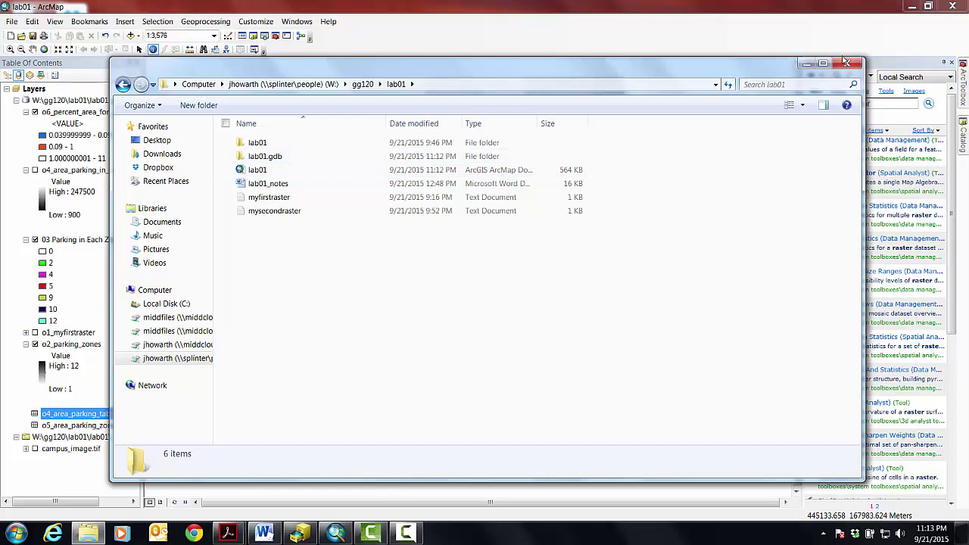
Close the Explorer window to return to the saved ArcMap map
{"action": "left_click", "coordinate": [846, 63]}
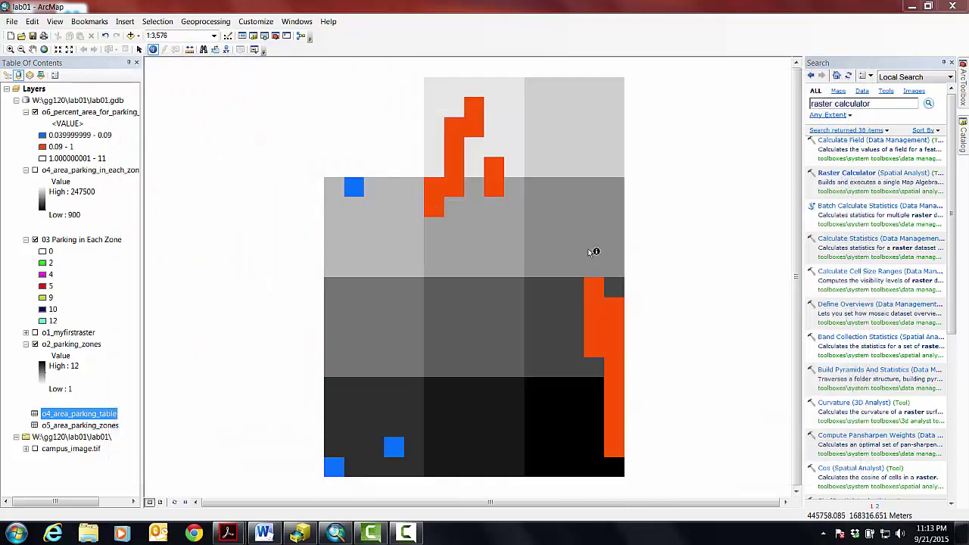